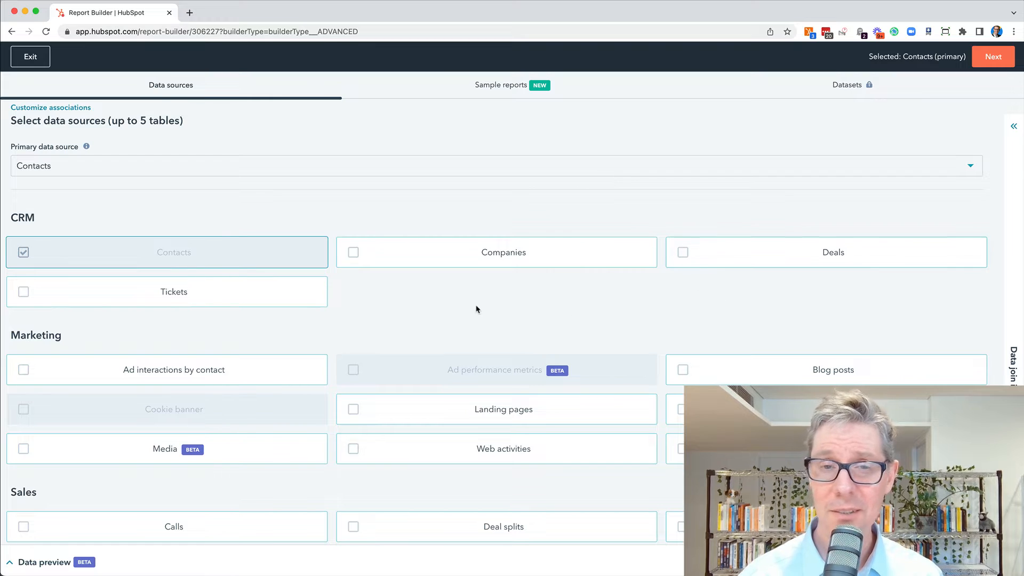
Continue with Contacts as the primary data source, then chart Create date on the X-axis and Count of contacts on the Y-axis
{"action": "left_click", "coordinate": [991, 58]}
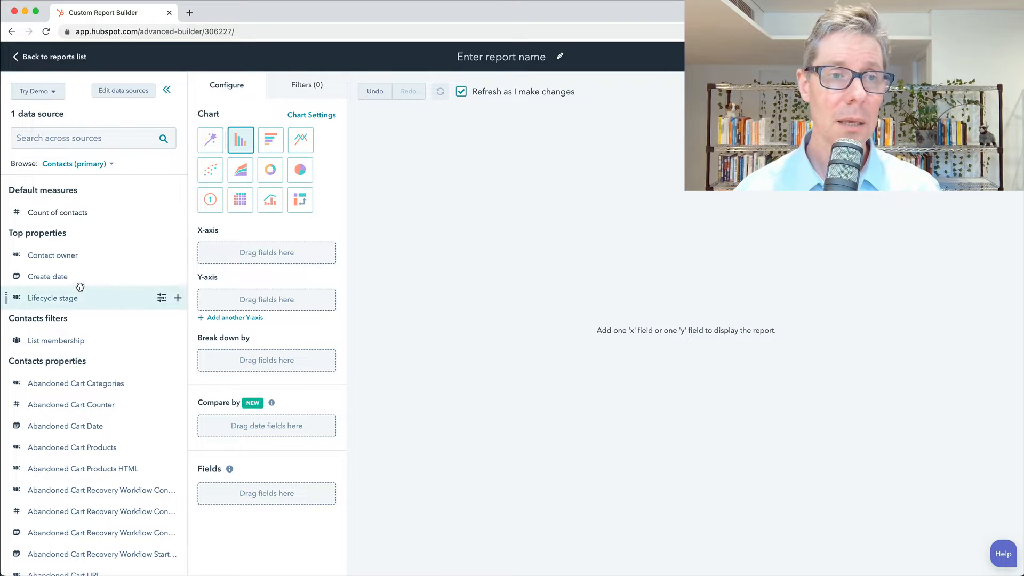
{"action": "left_click_drag", "start_coordinate": [48, 278], "coordinate": [232, 256]}
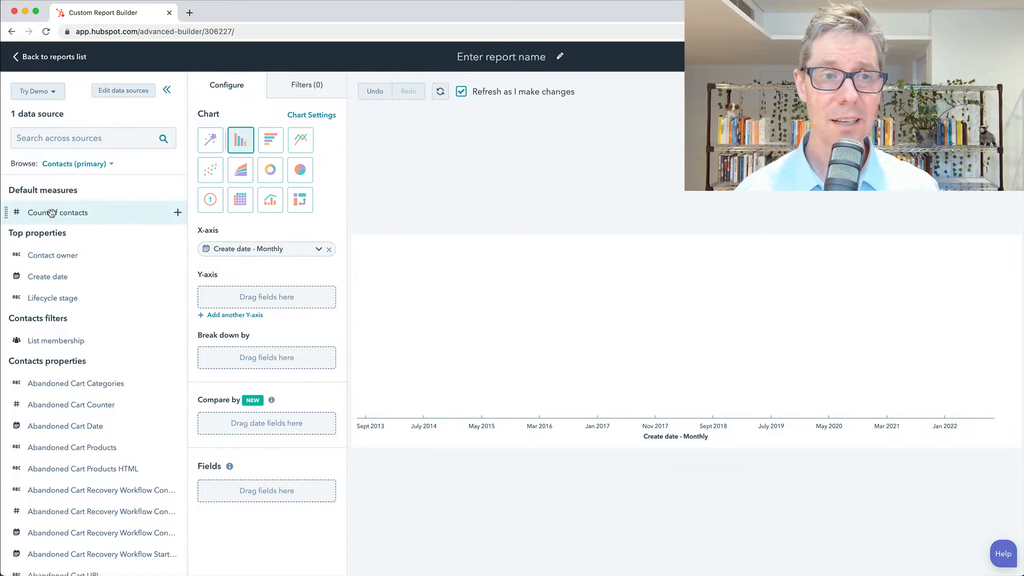
{"action": "left_click_drag", "start_coordinate": [51, 213], "coordinate": [223, 298]}
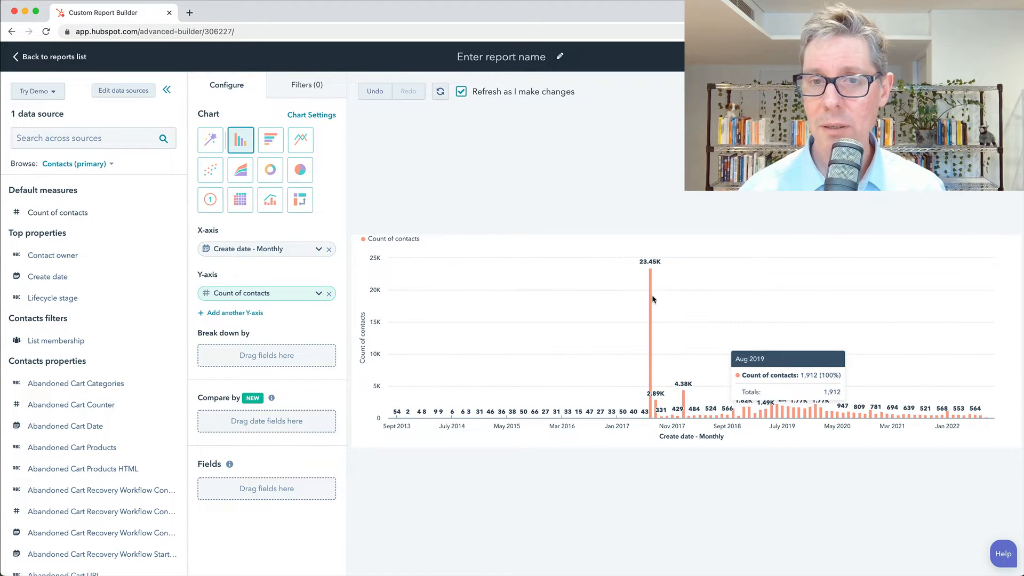
{"action": "mouse_move", "coordinate": [651, 297]}
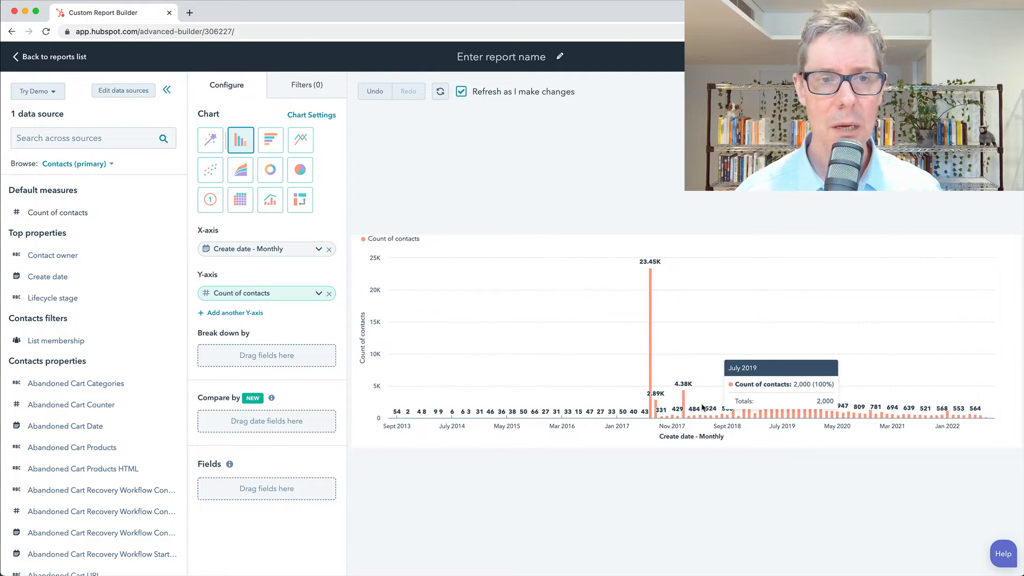
Set the frequency of the X-axis Create date field to Yearly and apply it
{"action": "left_click", "coordinate": [291, 250]}
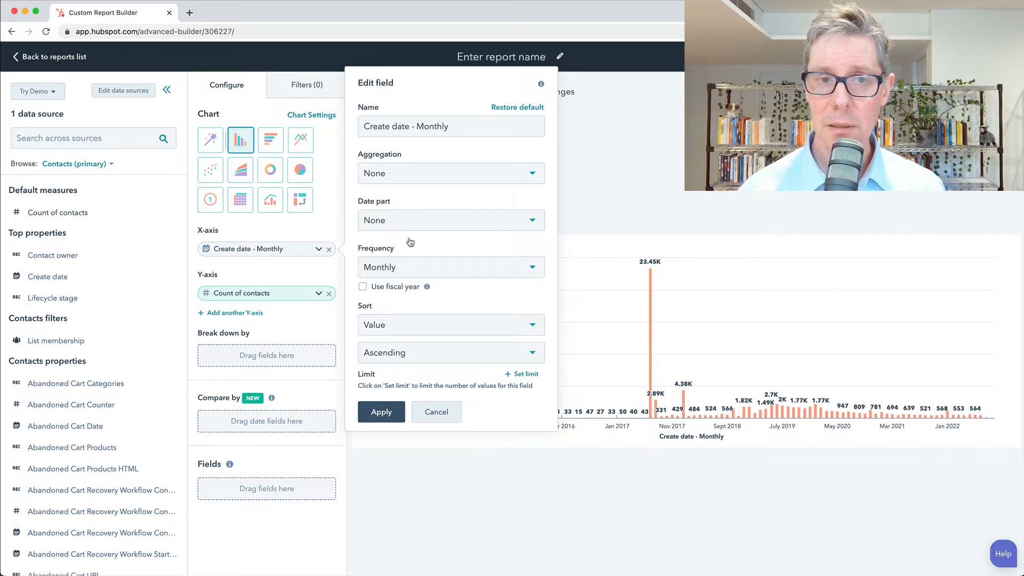
{"action": "left_click", "coordinate": [401, 268]}
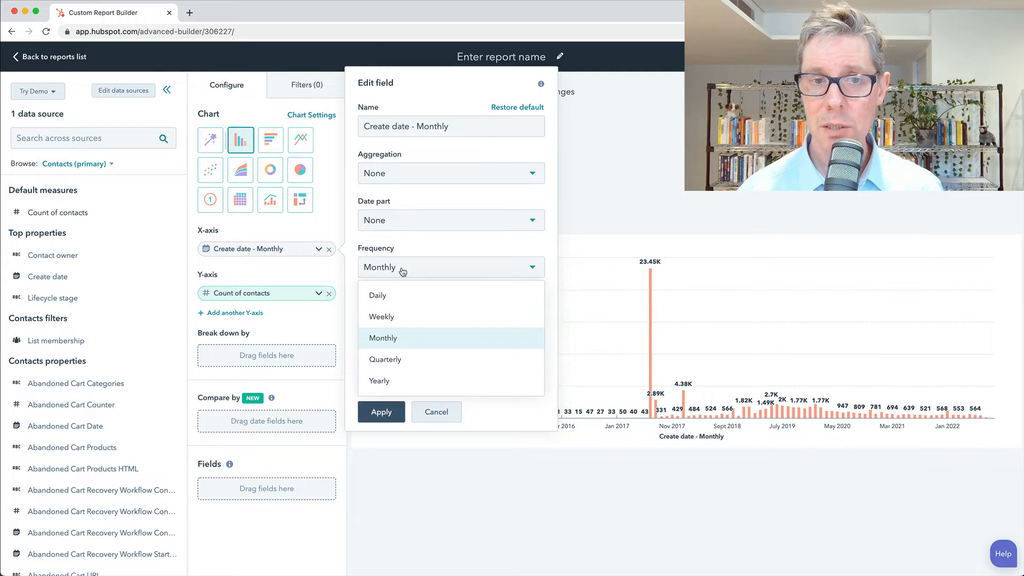
{"action": "left_click", "coordinate": [385, 380]}
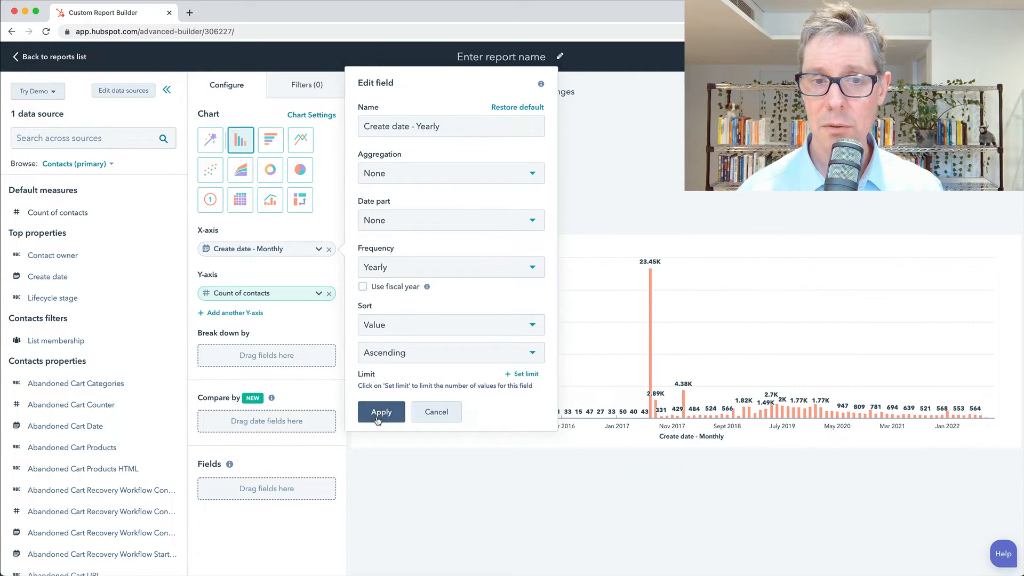
{"action": "left_click", "coordinate": [380, 411]}
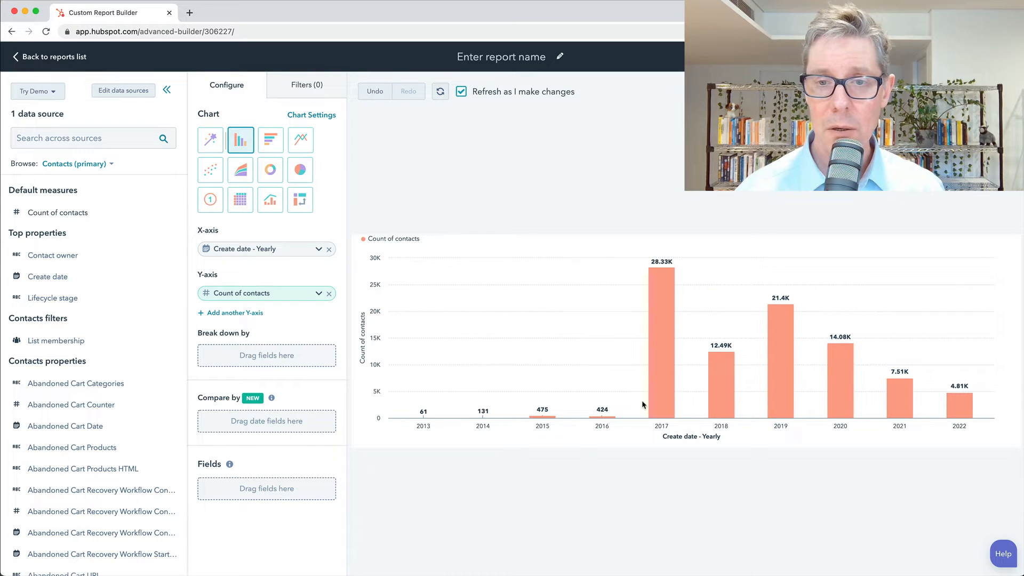
Return the X-axis Create date field to a Monthly frequency and apply it
{"action": "left_click", "coordinate": [267, 249]}
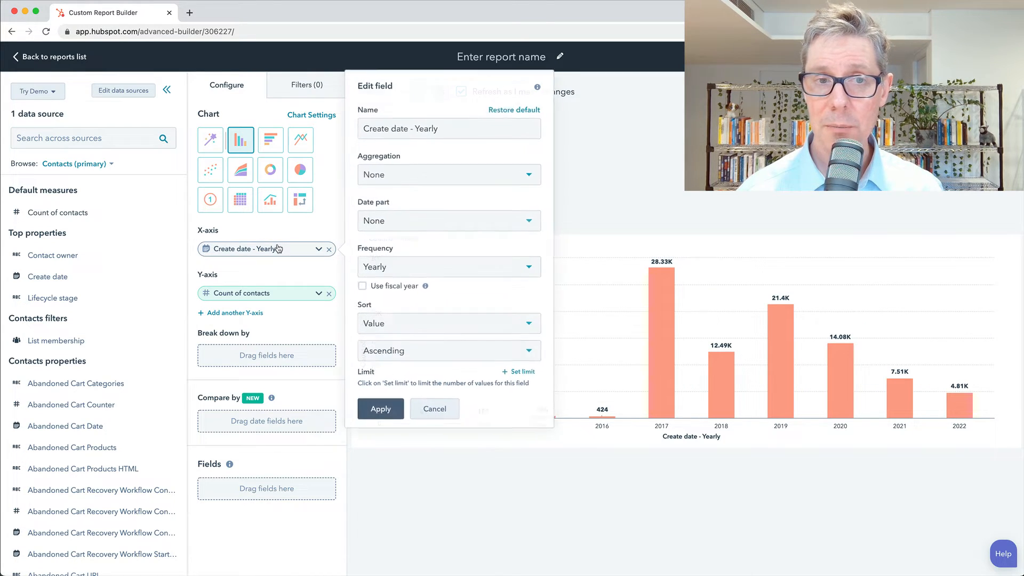
{"action": "left_click", "coordinate": [388, 268]}
{"action": "left_click", "coordinate": [387, 339]}
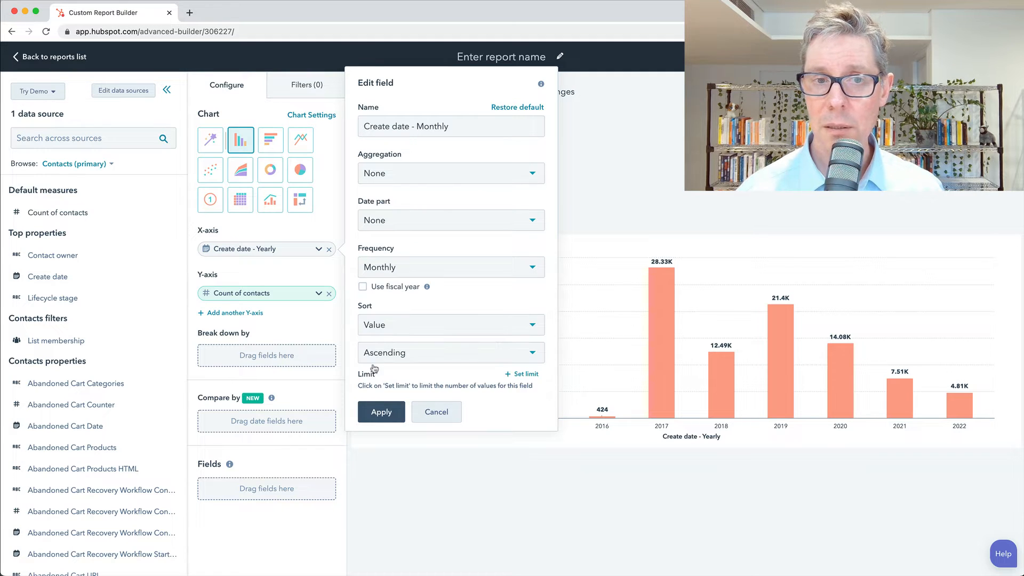
{"action": "left_click", "coordinate": [380, 413]}
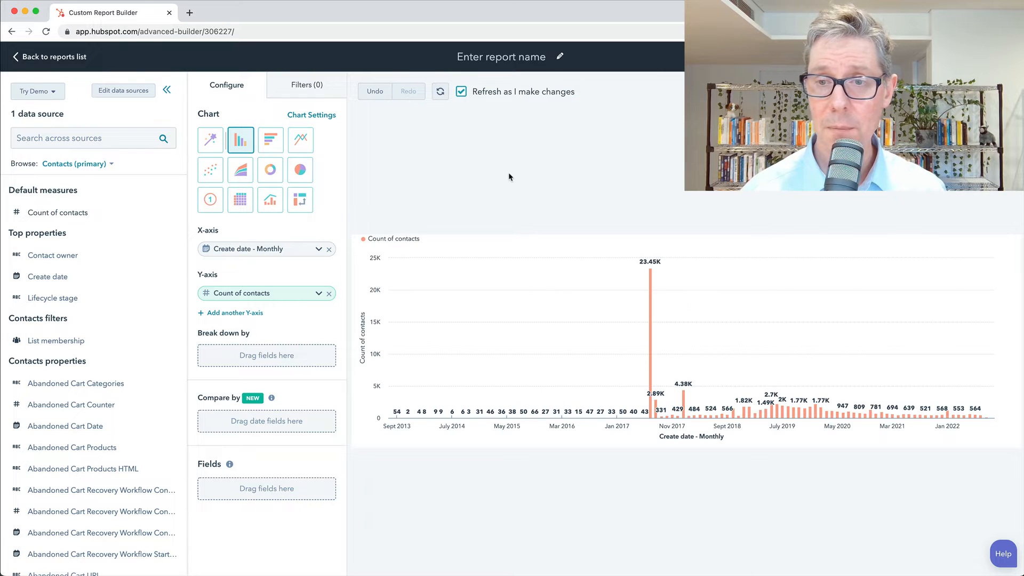
Group the X-axis Create date field by the Month date part and apply it
{"action": "left_click", "coordinate": [280, 250]}
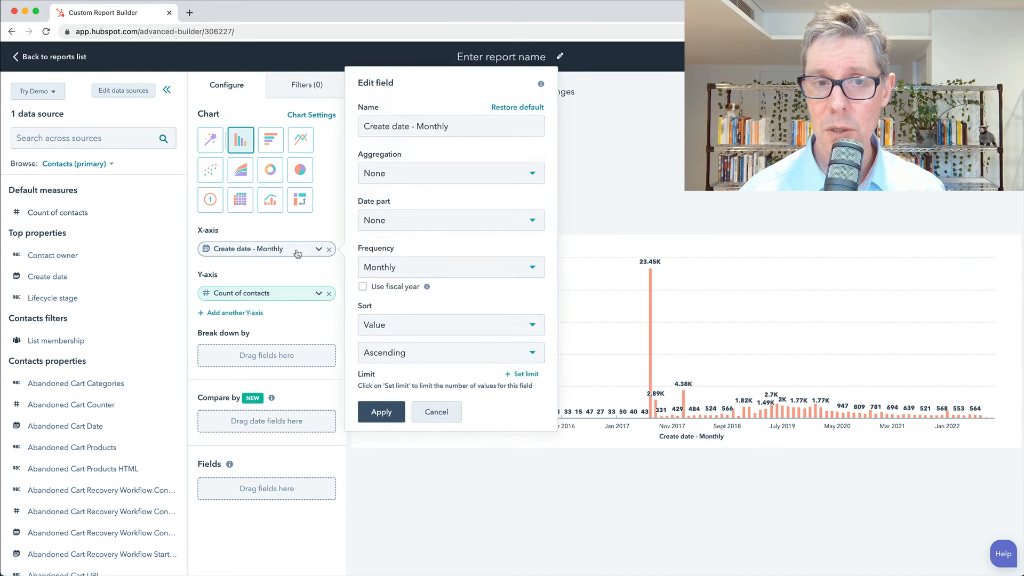
{"action": "left_click", "coordinate": [419, 222]}
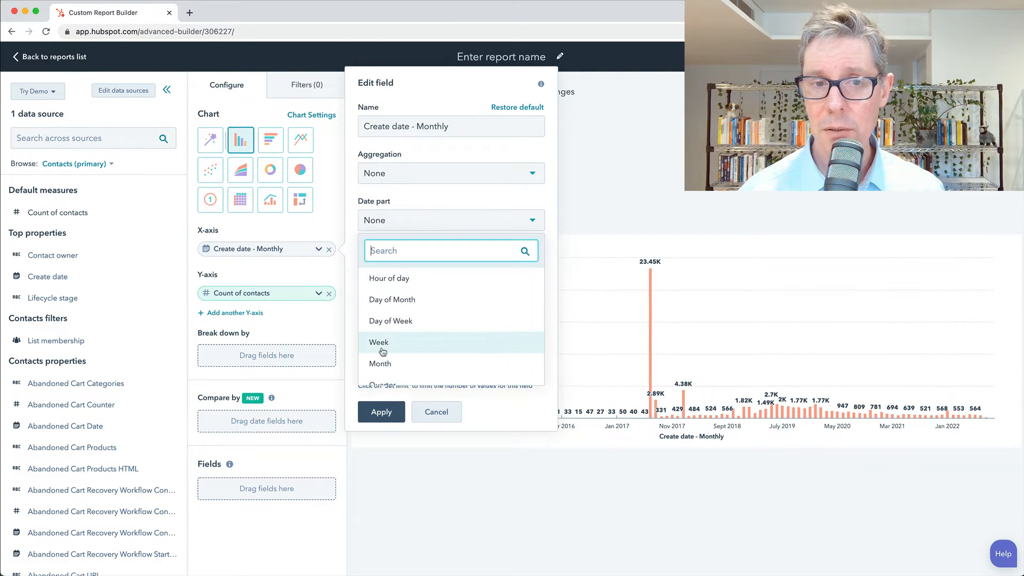
{"action": "left_click", "coordinate": [380, 365]}
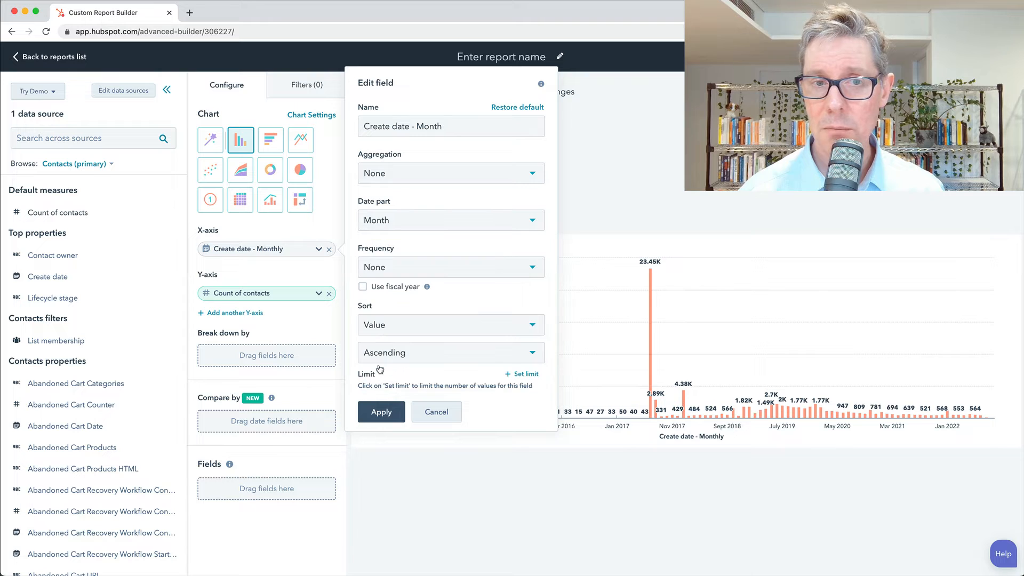
{"action": "left_click", "coordinate": [381, 411]}
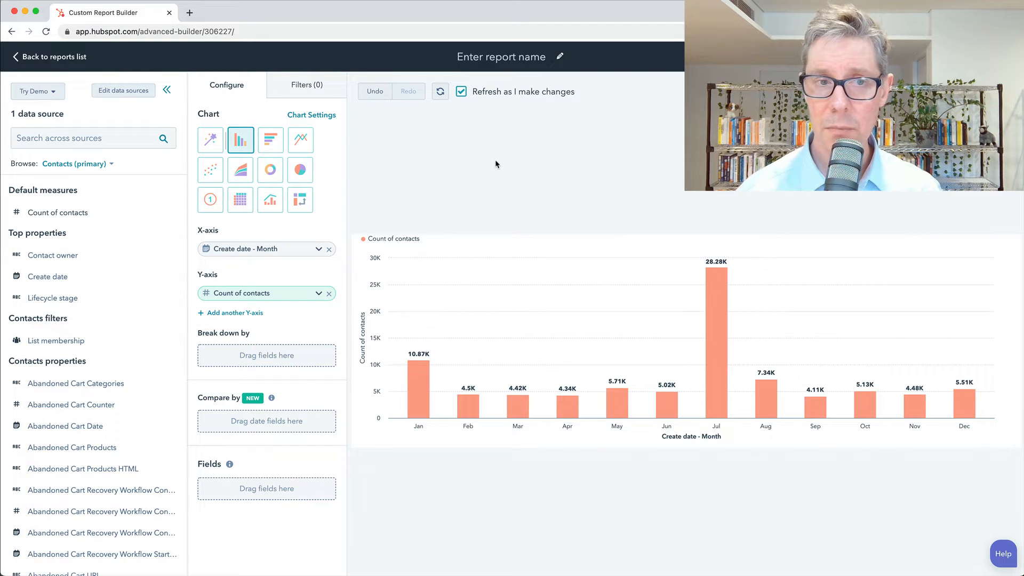
{"action": "left_click", "coordinate": [282, 250]}
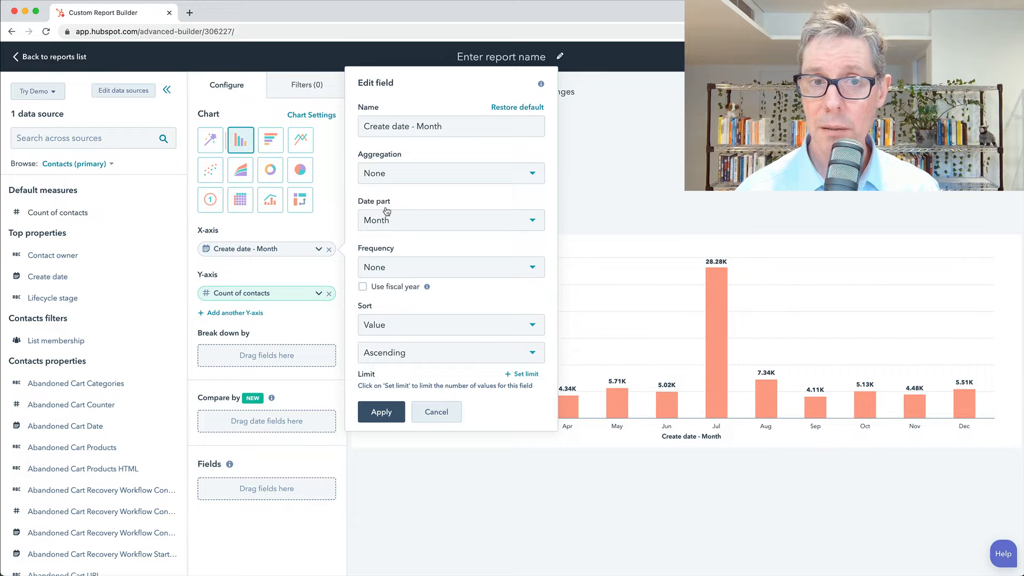
{"action": "left_click", "coordinate": [711, 184]}
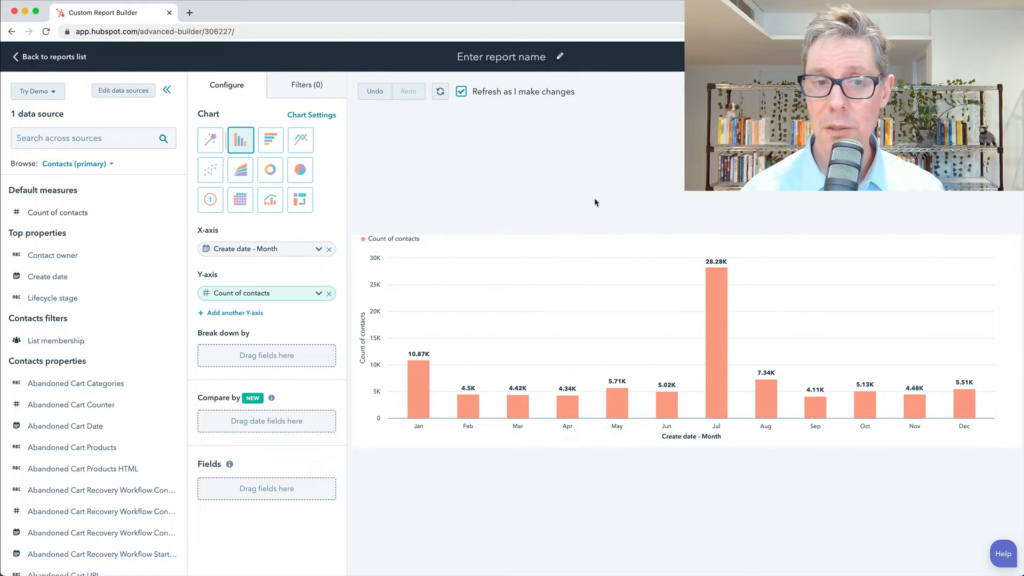
{"action": "mouse_move", "coordinate": [421, 382]}
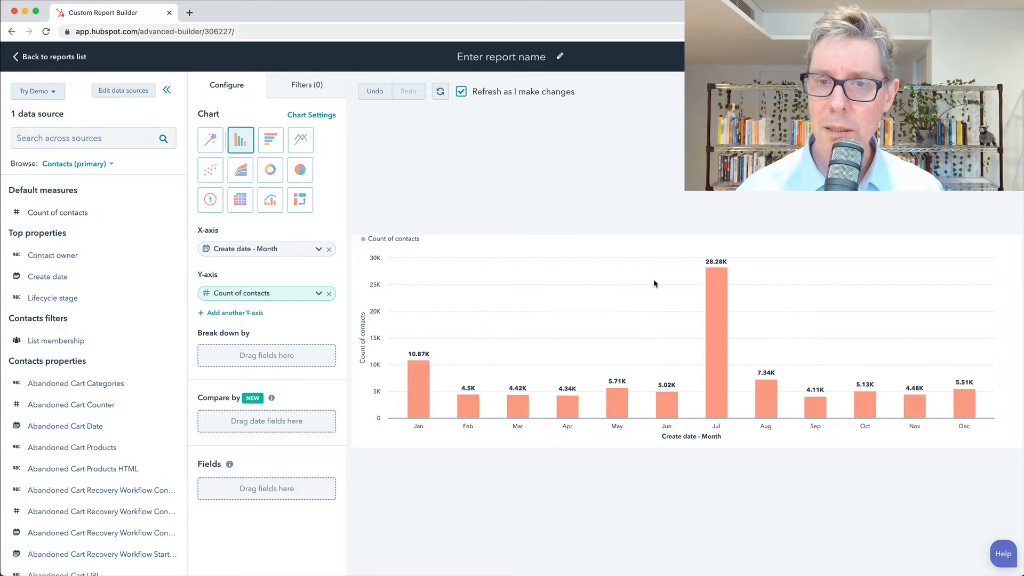
{"action": "mouse_move", "coordinate": [693, 259]}
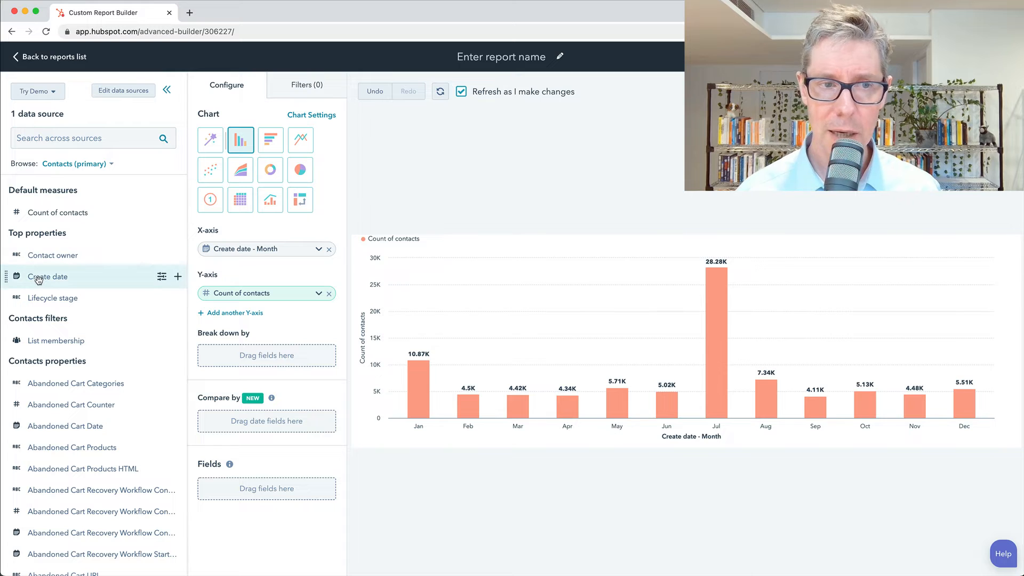
Break the chart down by Create date with a Yearly frequency
{"action": "left_click_drag", "start_coordinate": [37, 277], "coordinate": [227, 359]}
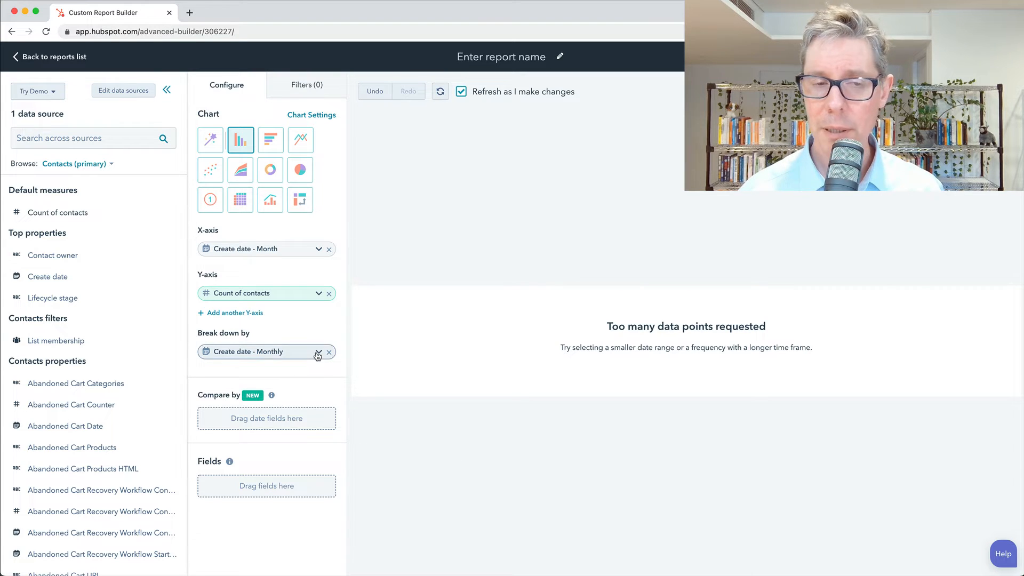
{"action": "left_click", "coordinate": [318, 353]}
{"action": "left_click", "coordinate": [397, 369]}
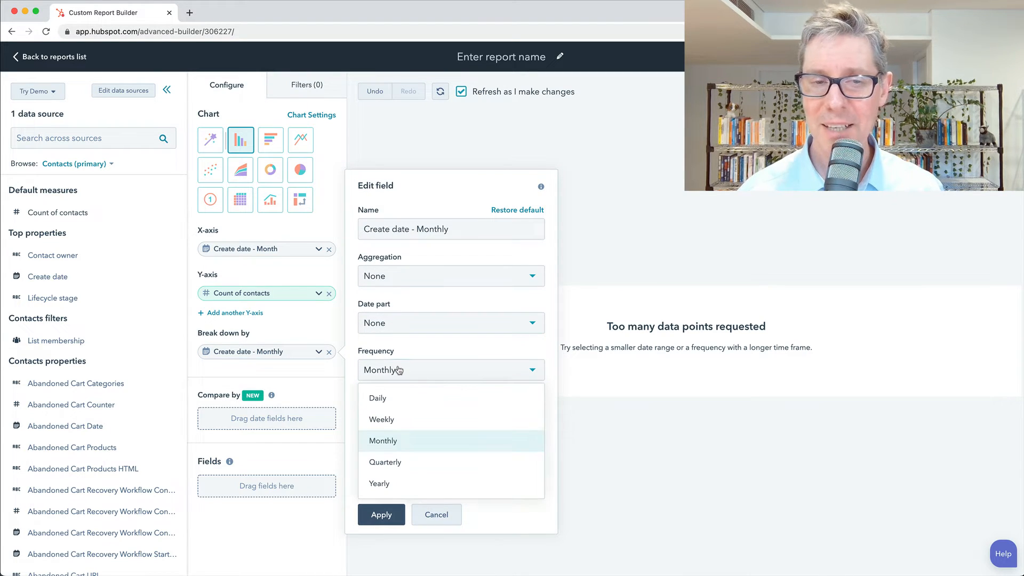
{"action": "left_click", "coordinate": [381, 482]}
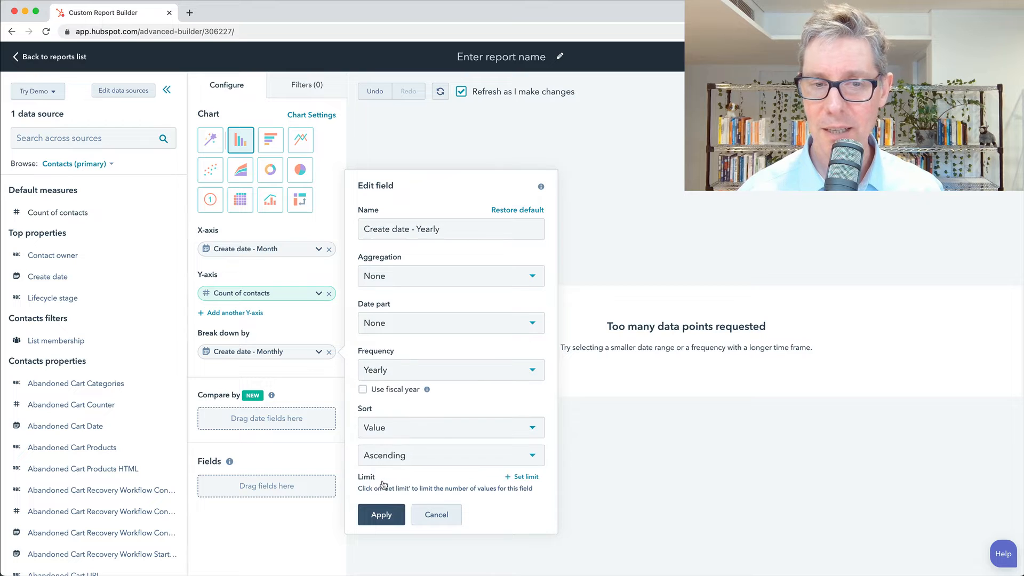
{"action": "left_click", "coordinate": [379, 515]}
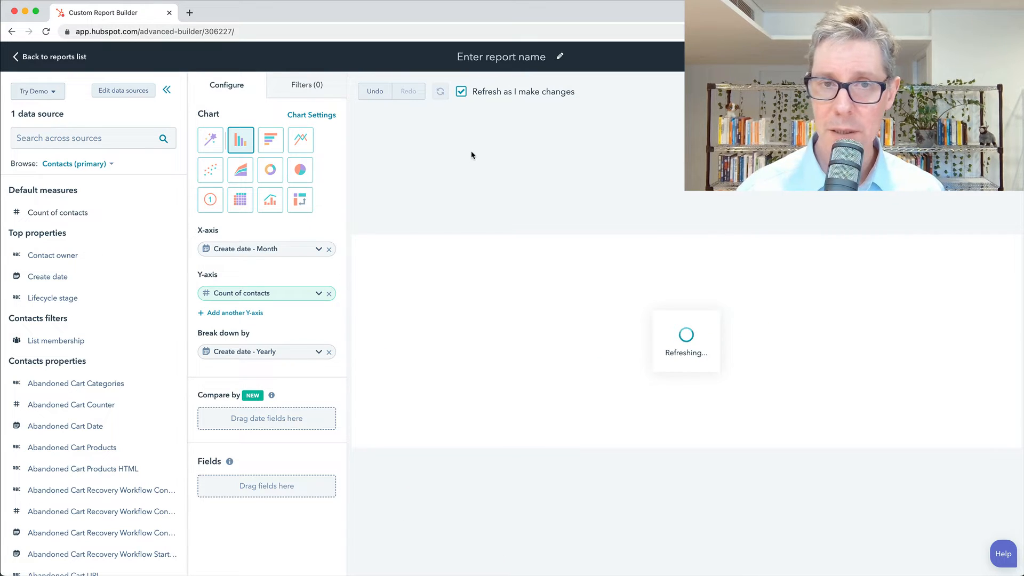
{"action": "left_click", "coordinate": [303, 250]}
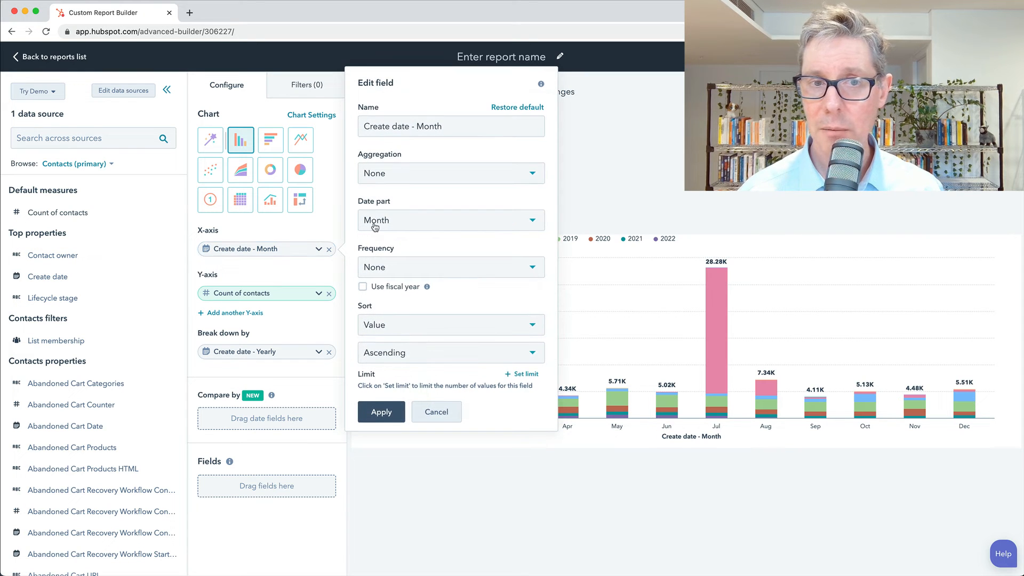
{"action": "left_click", "coordinate": [742, 208]}
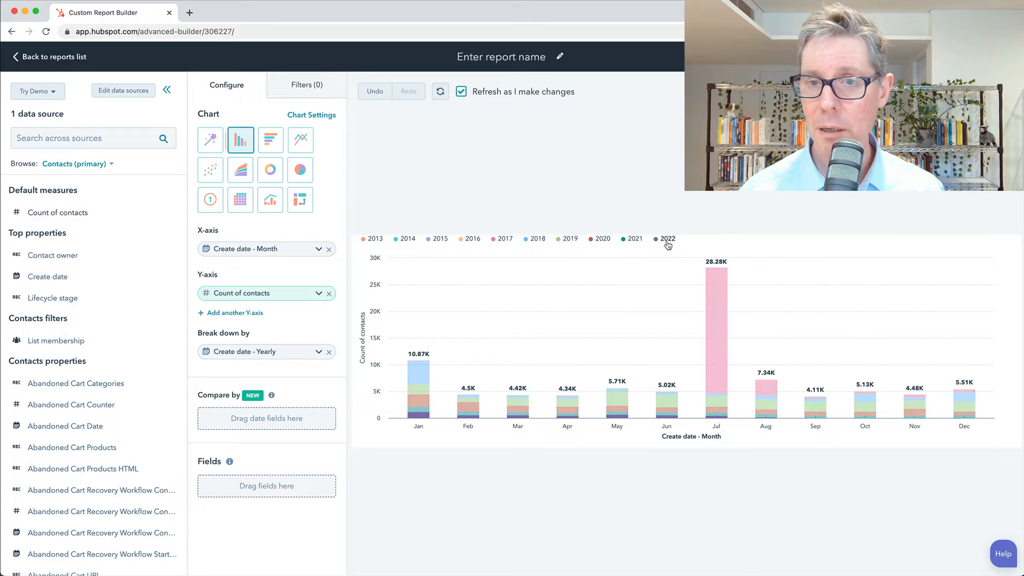
{"action": "mouse_move", "coordinate": [717, 309]}
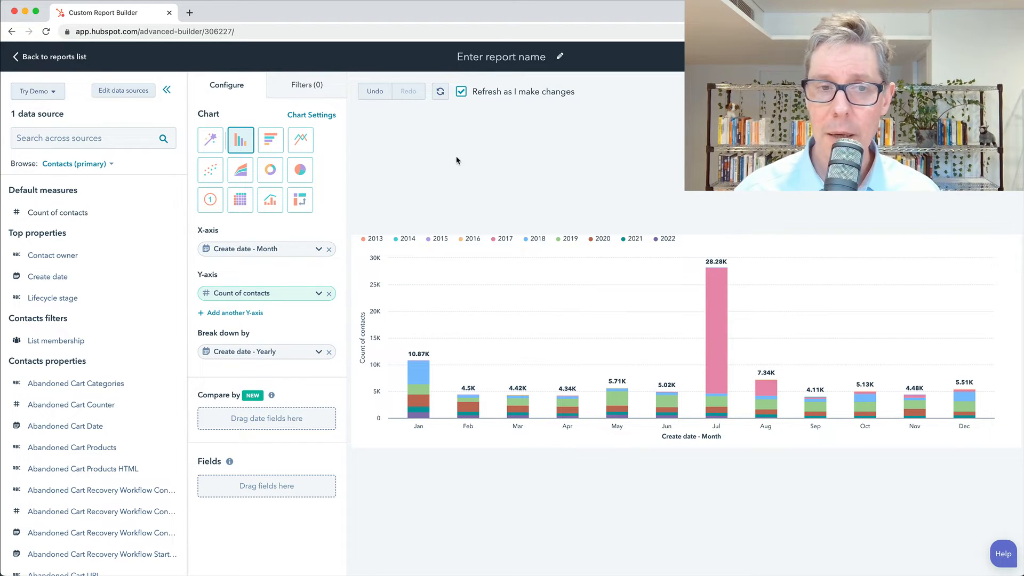
Remove the Create date breakdown and apply a Monthly frequency to the X-axis Create date field
{"action": "left_click", "coordinate": [329, 352]}
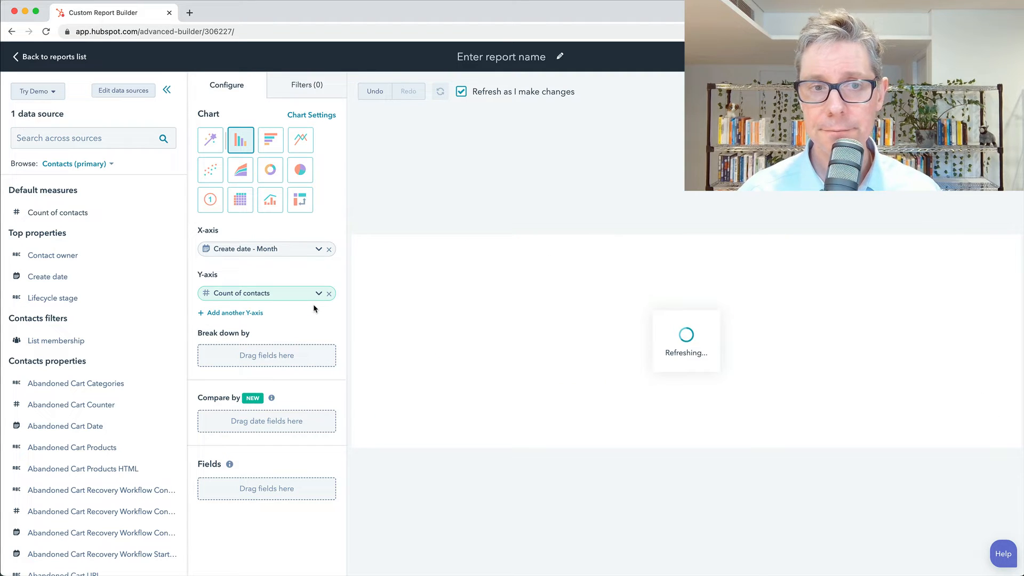
{"action": "left_click", "coordinate": [305, 252]}
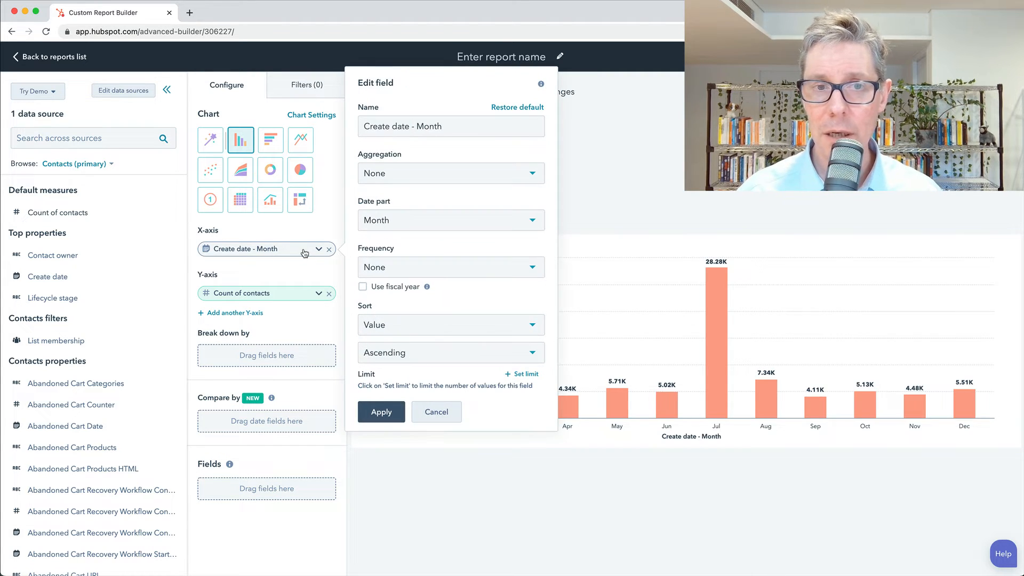
{"action": "left_click", "coordinate": [380, 268]}
{"action": "left_click", "coordinate": [382, 338]}
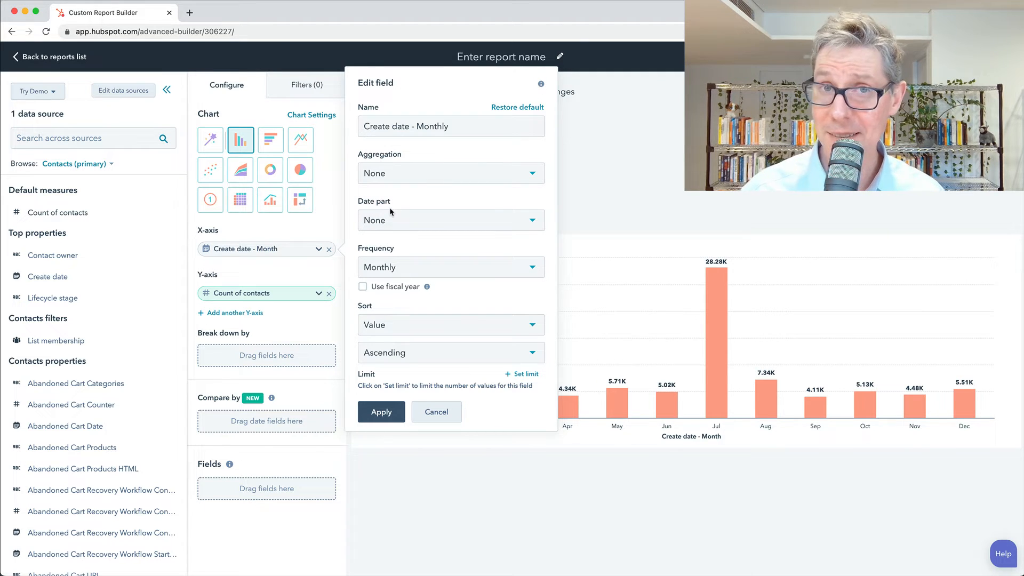
{"action": "left_click", "coordinate": [379, 411]}
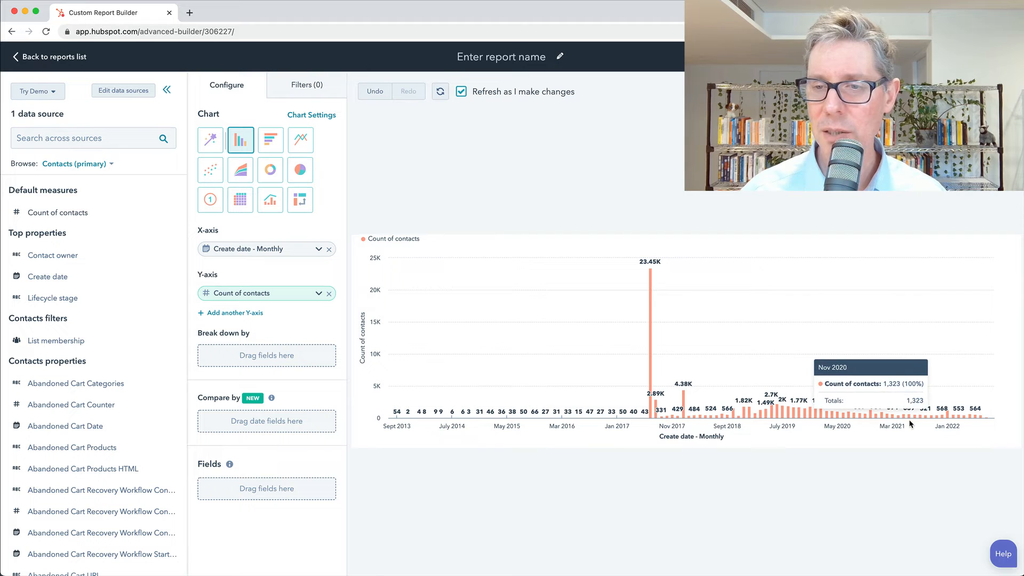
Apply the Contacts Create date filter so that only contacts created after 31/12/2020 are included
{"action": "left_click", "coordinate": [297, 89]}
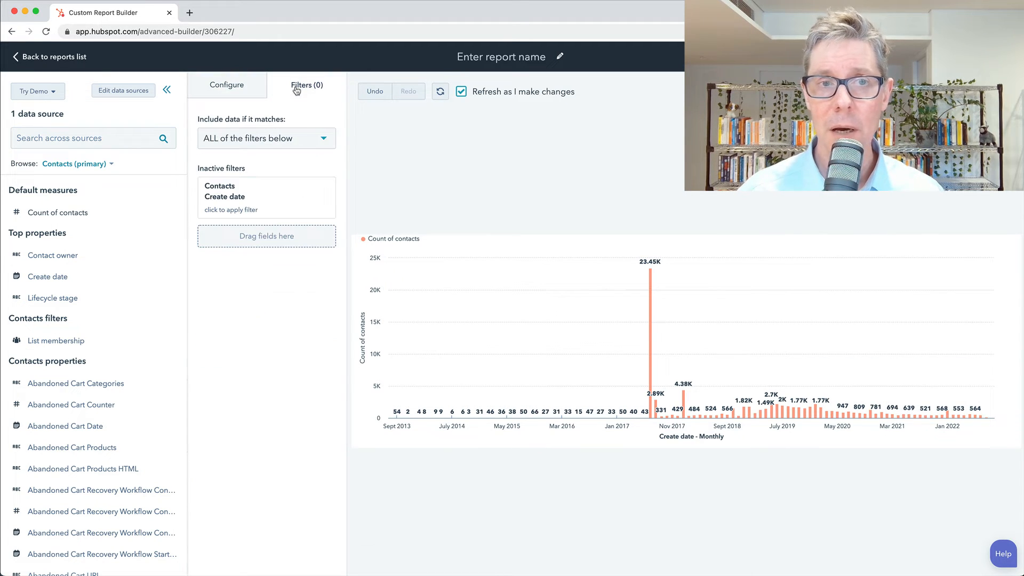
{"action": "left_click", "coordinate": [258, 202]}
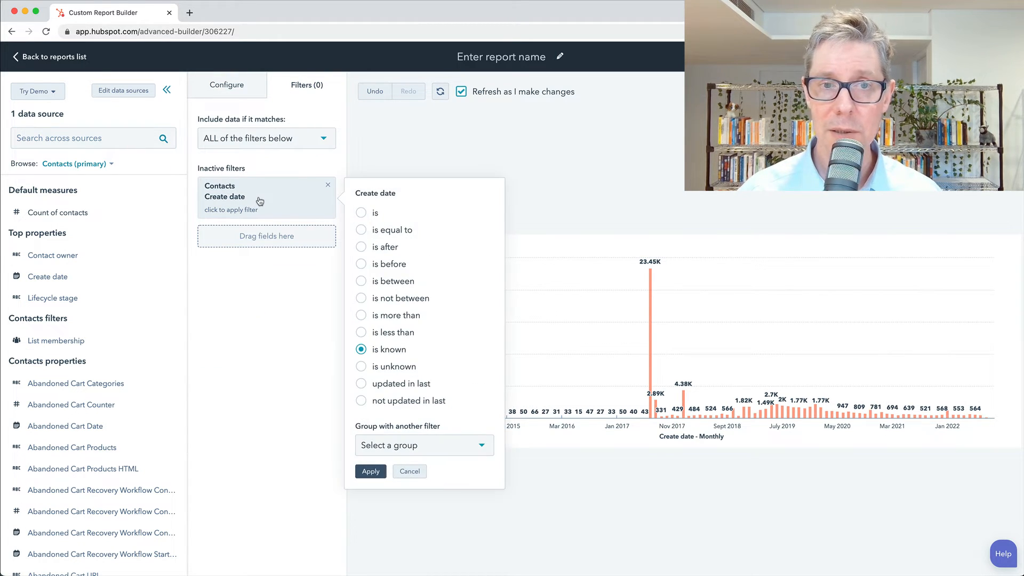
{"action": "left_click", "coordinate": [361, 247]}
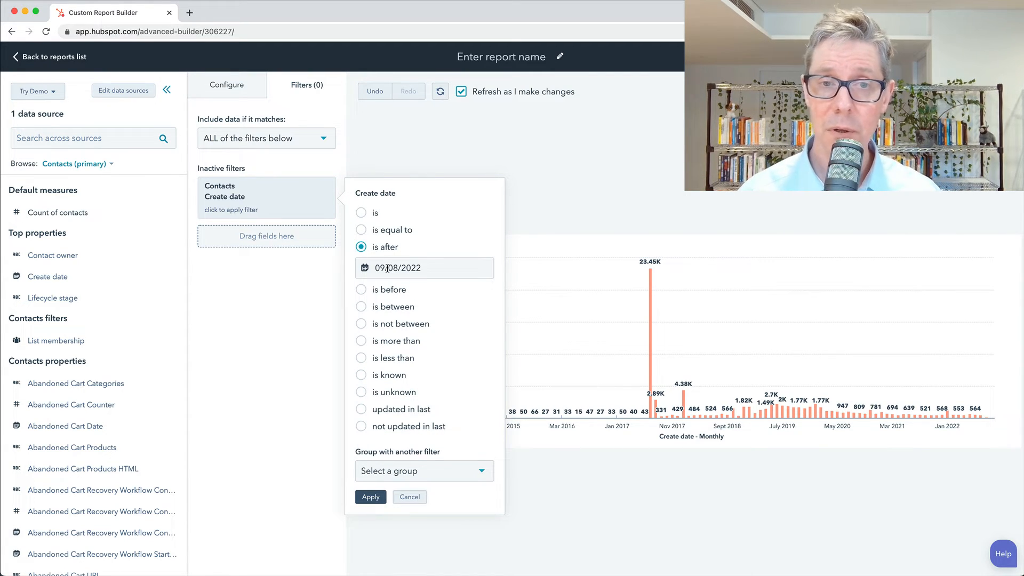
{"action": "left_click", "coordinate": [387, 268]}
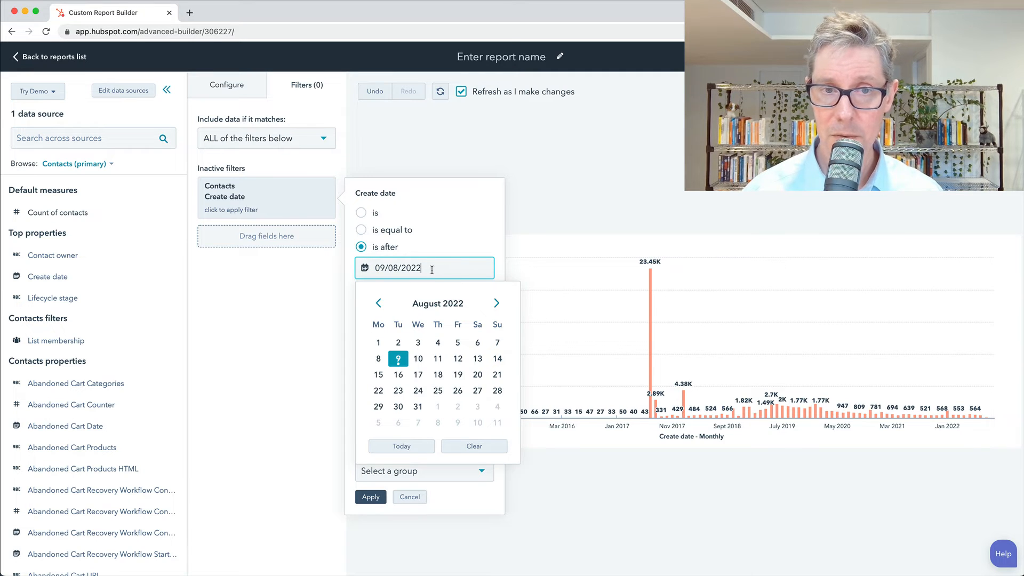
{"action": "left_click_drag", "start_coordinate": [432, 270], "coordinate": [371, 268]}
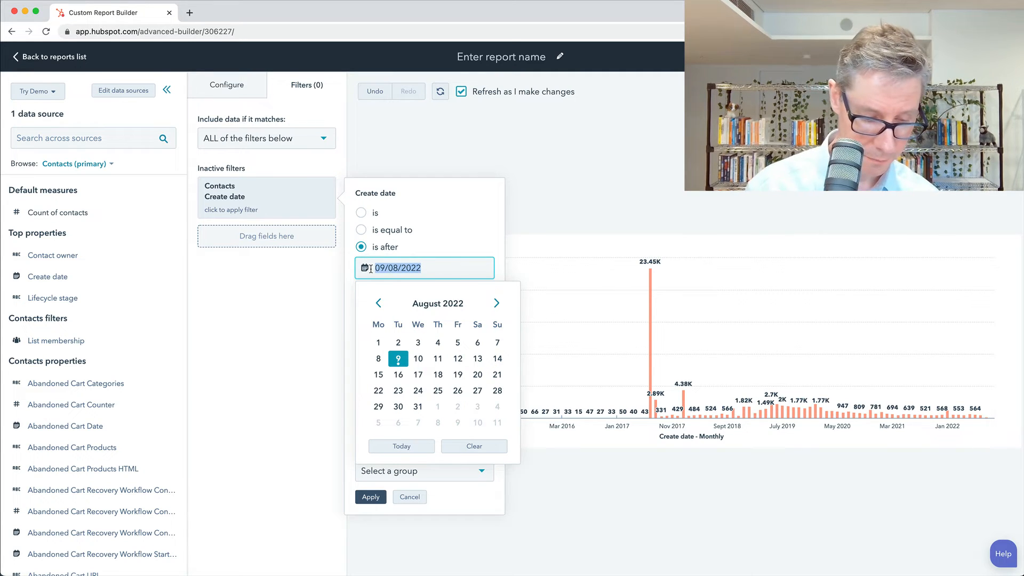
{"action": "type", "text": "01012021"}
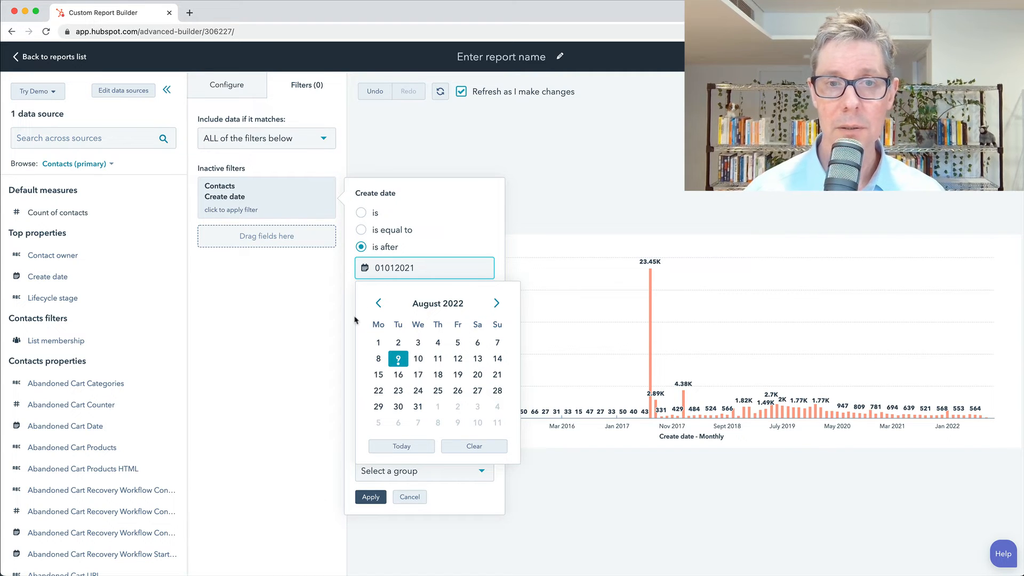
{"action": "left_click", "coordinate": [385, 268]}
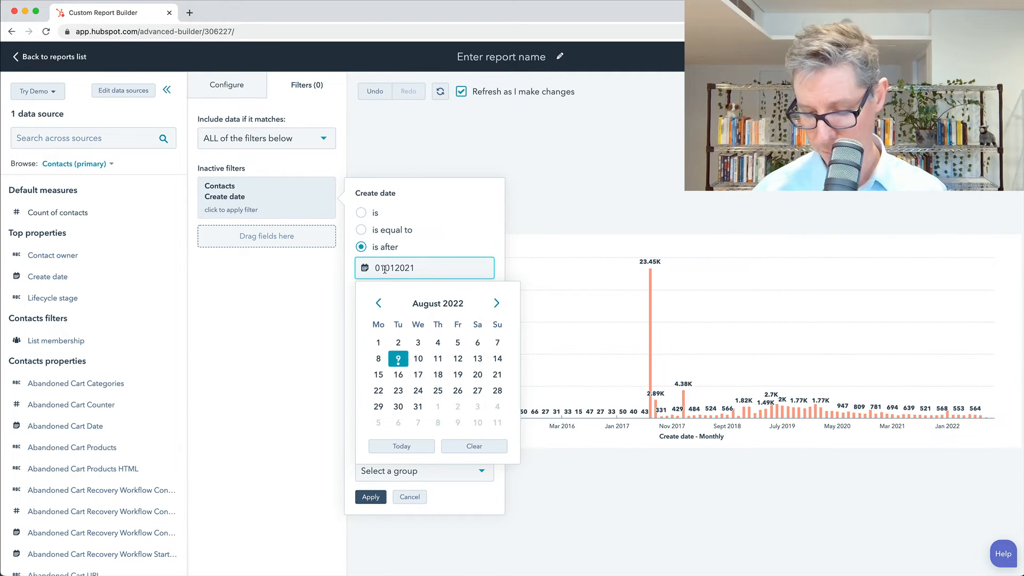
{"action": "type", "text": "/12"}
{"action": "type", "text": "/01/"}
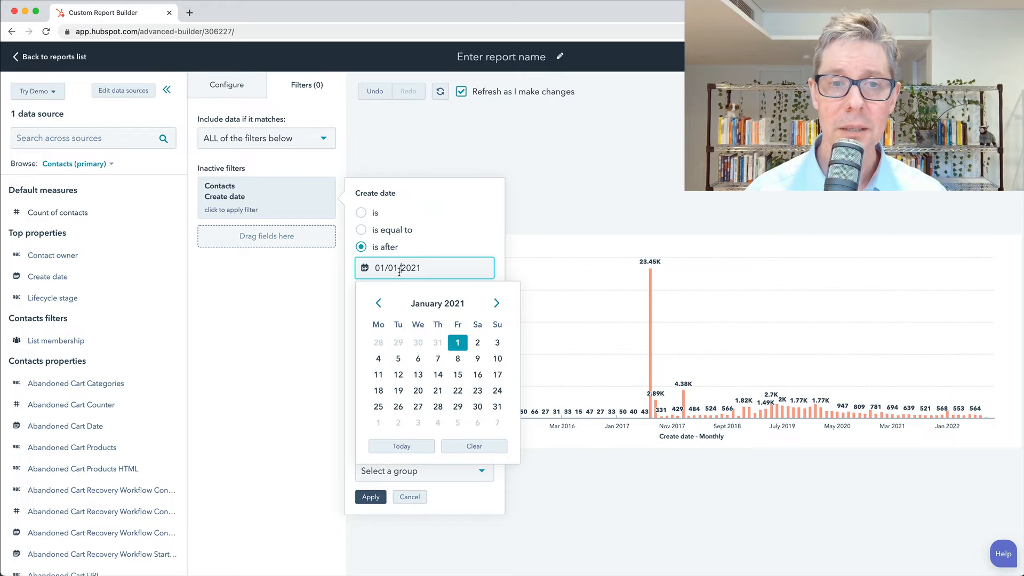
{"action": "left_click", "coordinate": [437, 342]}
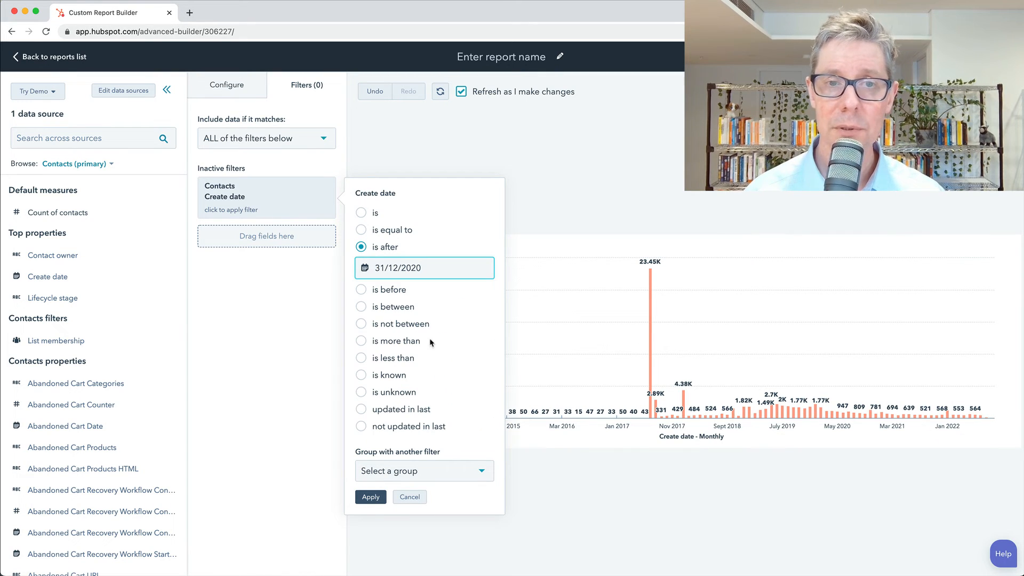
{"action": "left_click", "coordinate": [367, 497]}
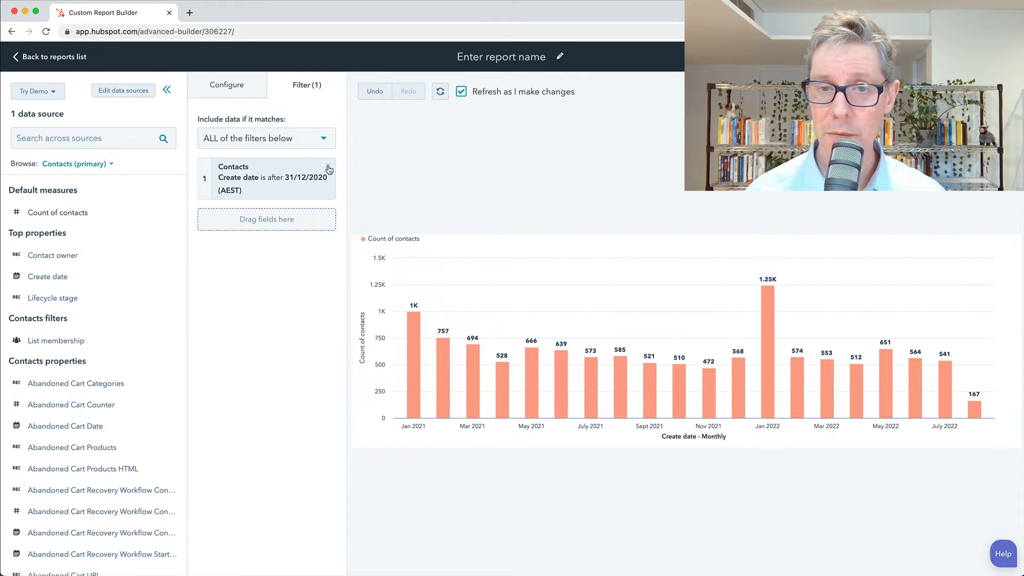
Remove the Create date filter from the report and return to the chart configuration
{"action": "left_click", "coordinate": [328, 167]}
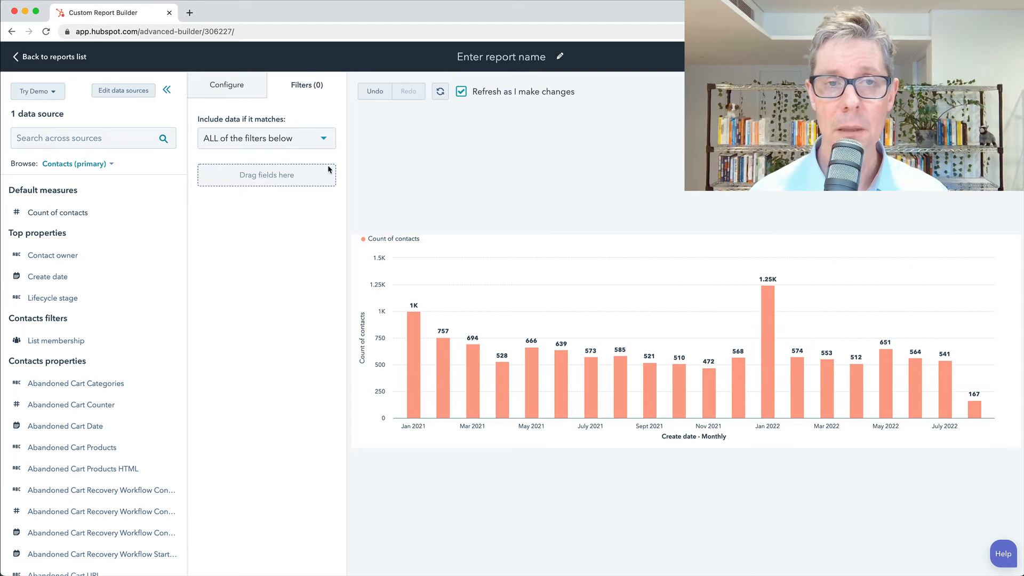
{"action": "left_click", "coordinate": [227, 86]}
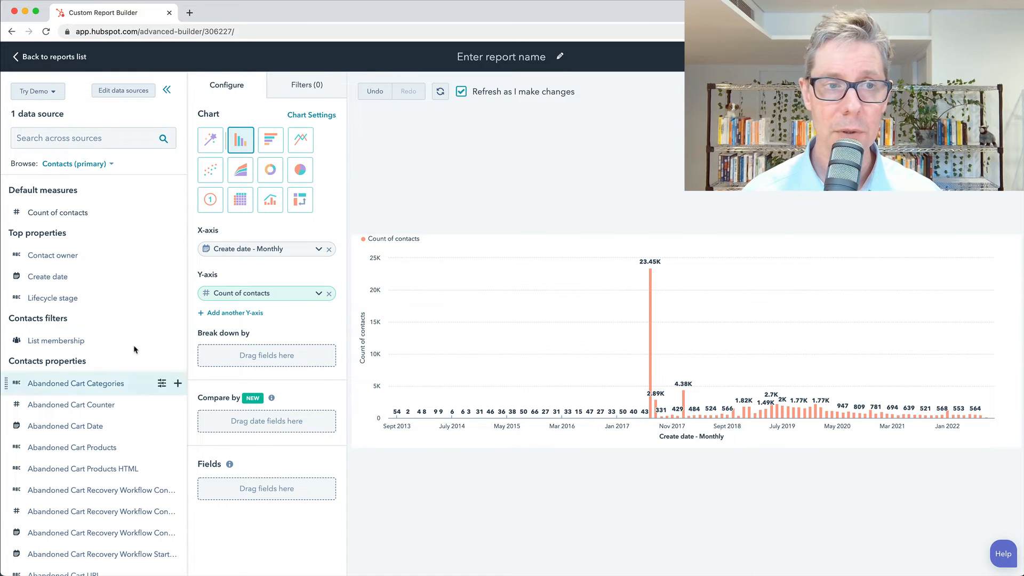
Add Create date as the comparison field, comparing this year to last year broken down by Year, and apply it
{"action": "left_click_drag", "start_coordinate": [40, 278], "coordinate": [230, 418]}
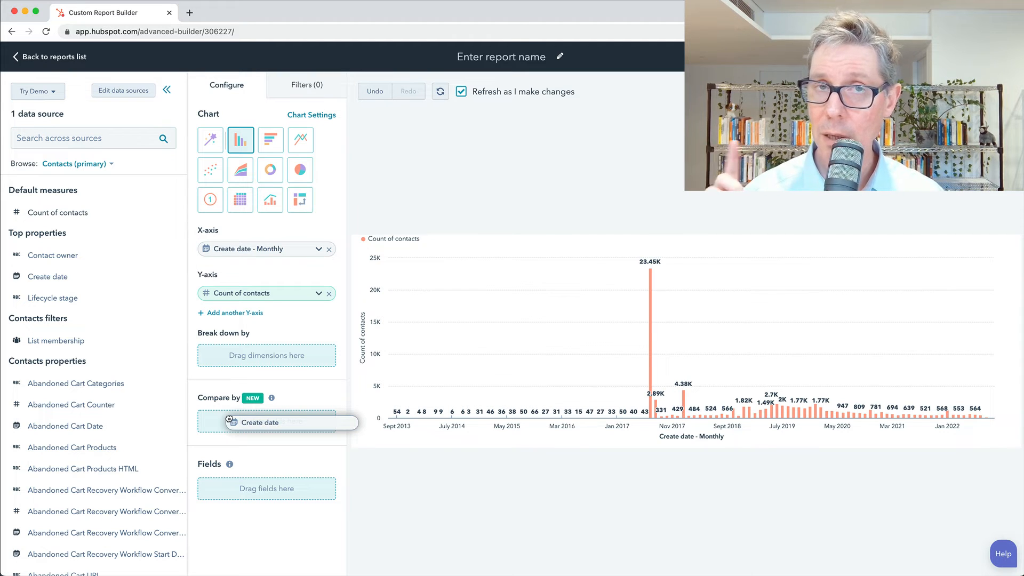
{"action": "left_click_drag", "start_coordinate": [230, 418], "coordinate": [229, 419]}
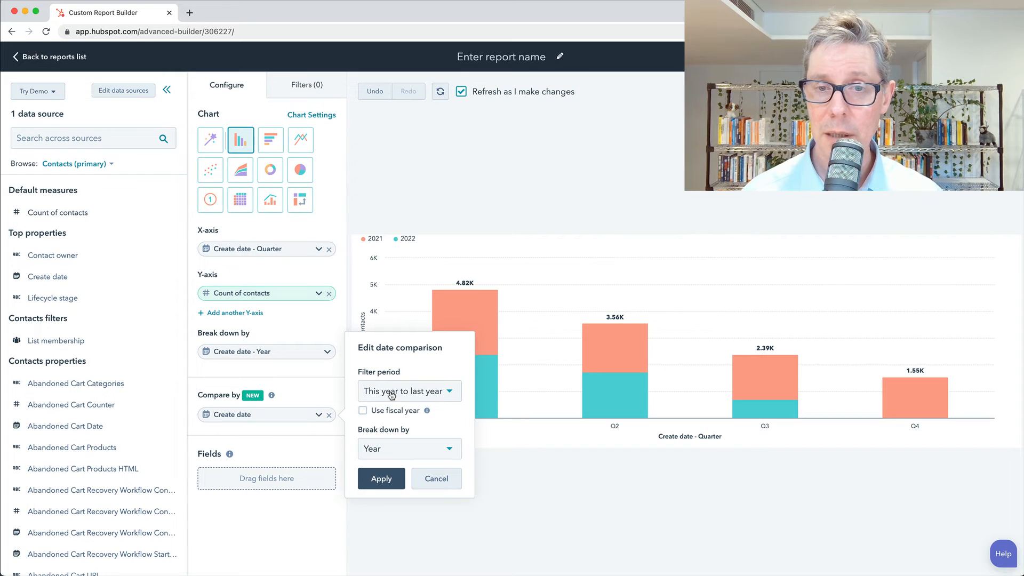
{"action": "left_click", "coordinate": [387, 452]}
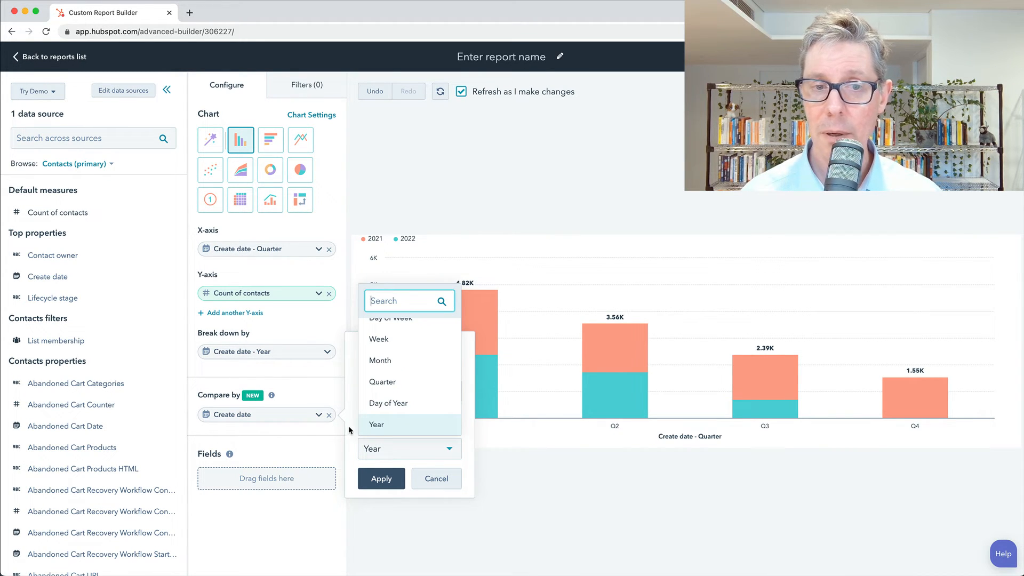
{"action": "left_click", "coordinate": [351, 448]}
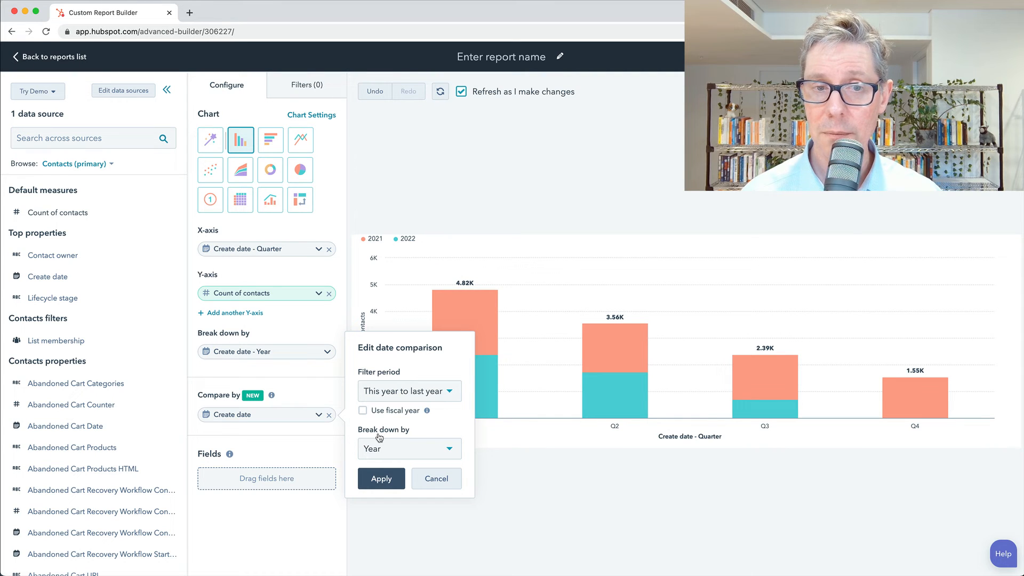
{"action": "left_click", "coordinate": [376, 480]}
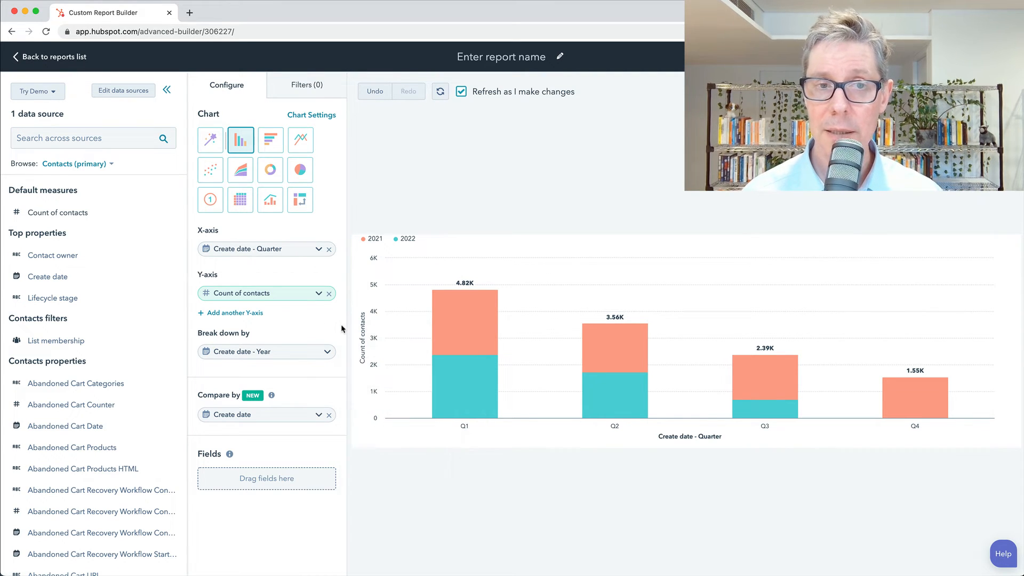
Change the X-axis Create date field from the Quarter date part to a Monthly frequency and apply it
{"action": "left_click", "coordinate": [280, 251]}
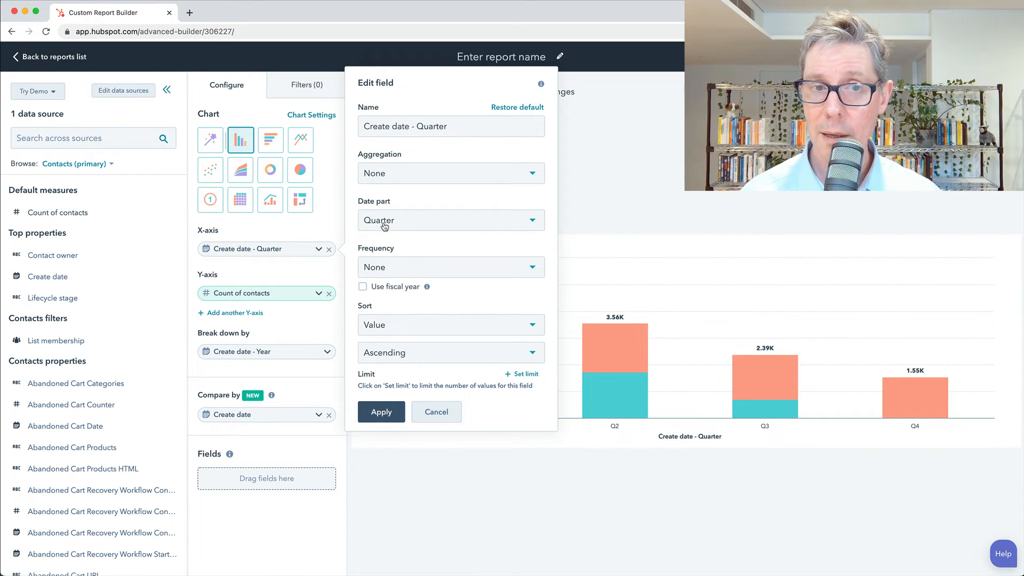
{"action": "left_click", "coordinate": [388, 274]}
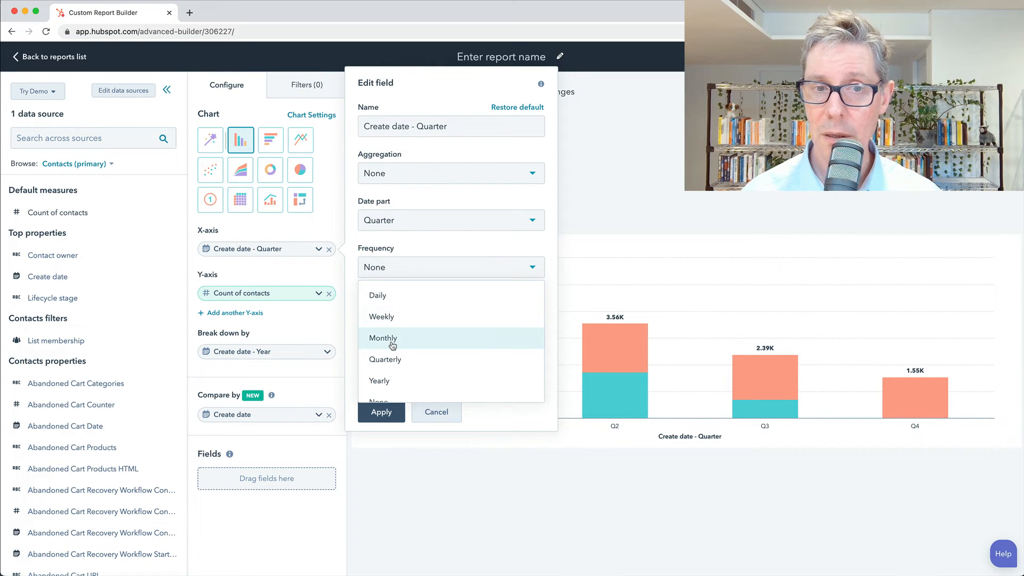
{"action": "left_click", "coordinate": [393, 344]}
{"action": "left_click", "coordinate": [380, 412]}
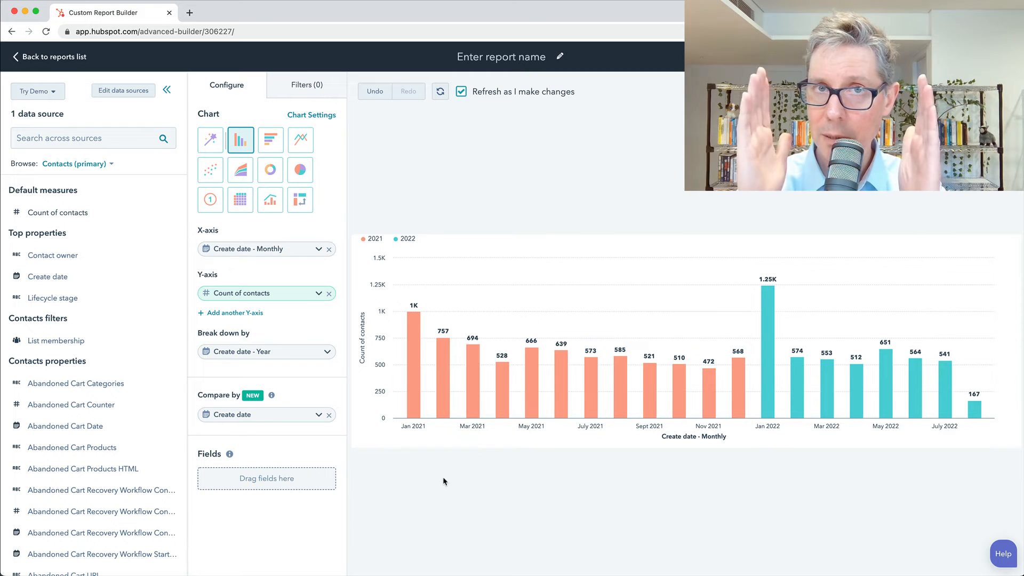
Review the yearly Create date comparison settings and the report's filters without changing them
{"action": "left_click", "coordinate": [258, 414]}
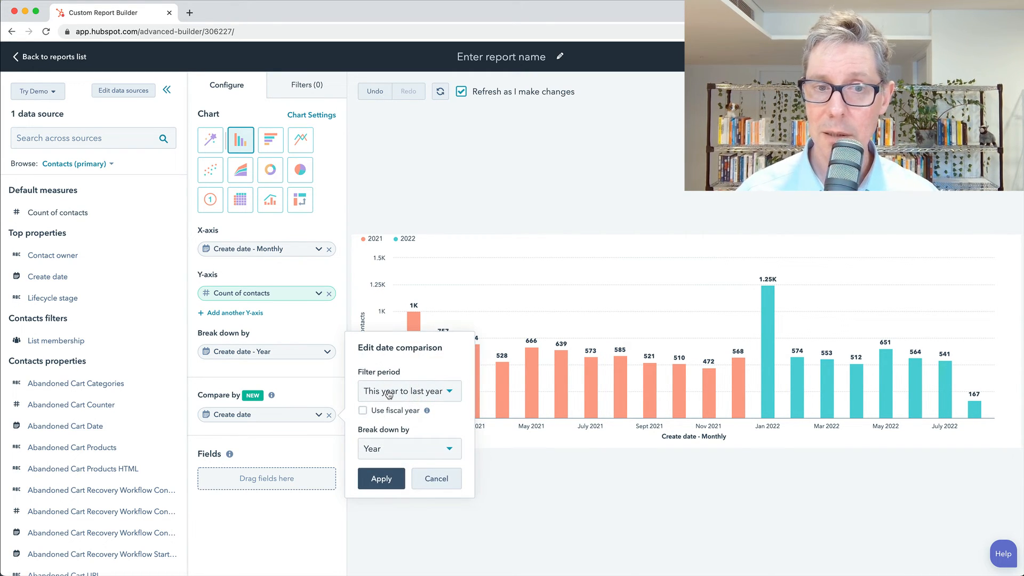
{"action": "left_click", "coordinate": [436, 482]}
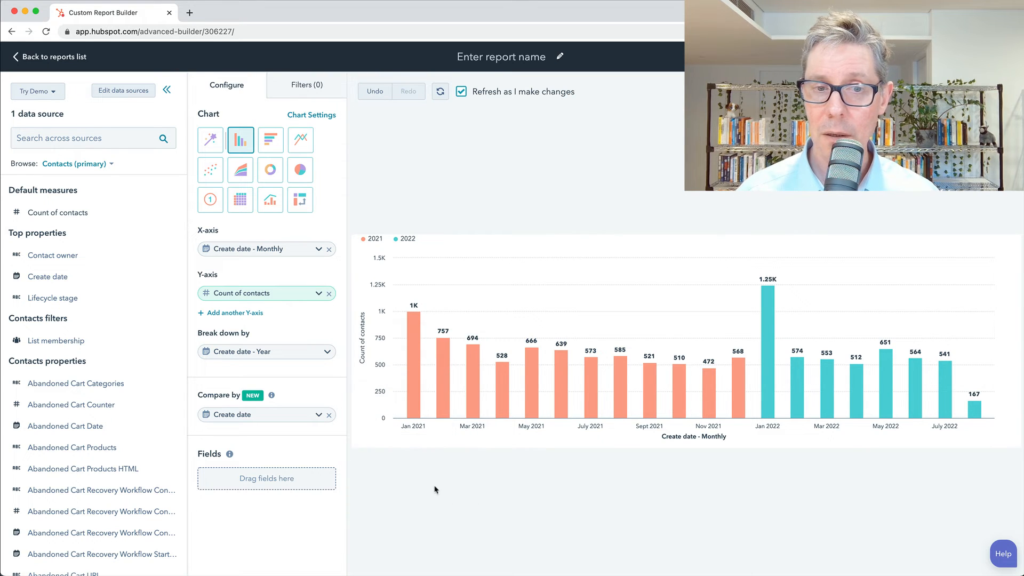
{"action": "left_click", "coordinate": [318, 86]}
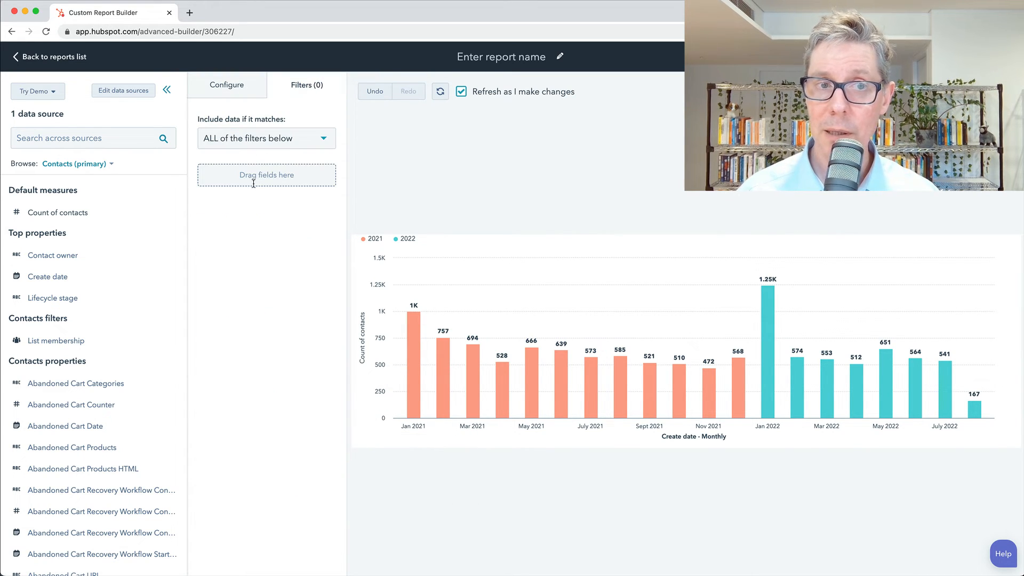
{"action": "left_click", "coordinate": [224, 85]}
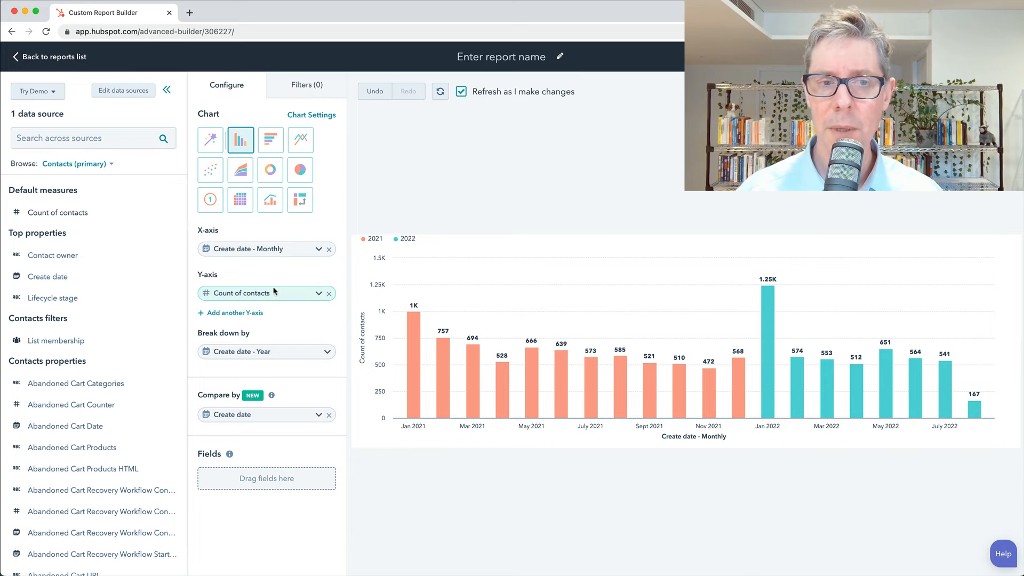
Set the Create date comparison's filter period to This quarter to last quarter and apply it
{"action": "left_click", "coordinate": [291, 420]}
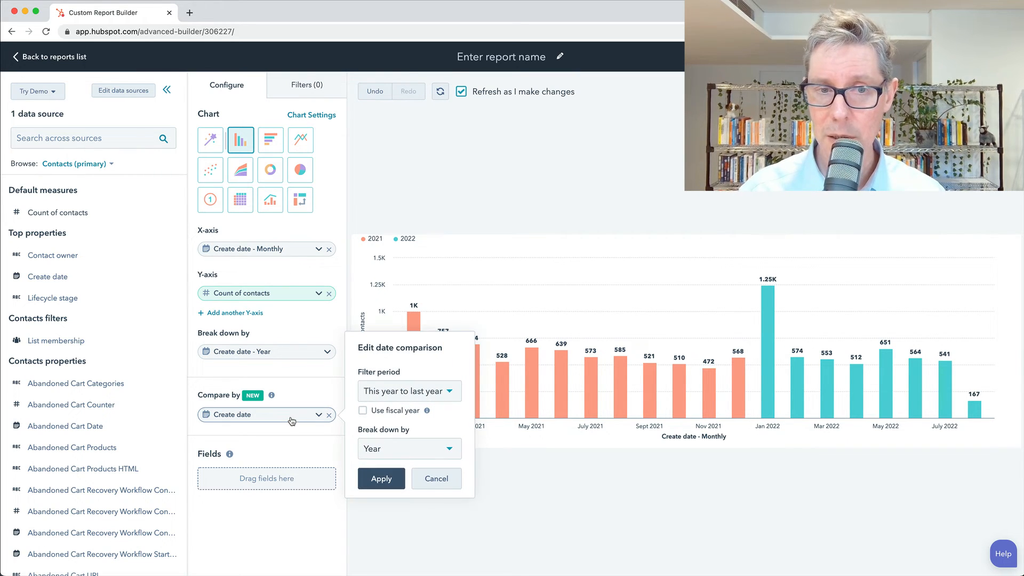
{"action": "left_click", "coordinate": [387, 397]}
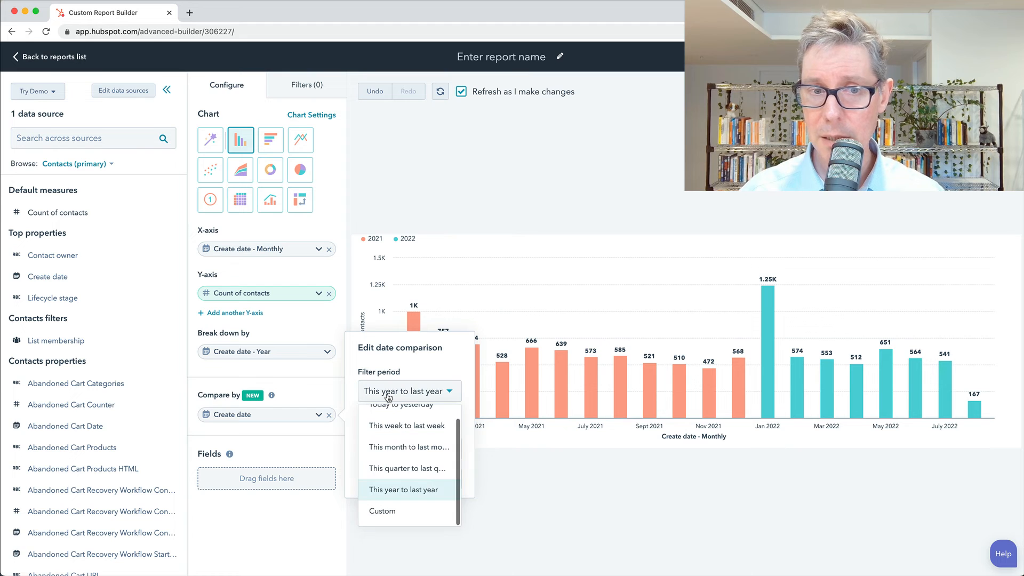
{"action": "left_click", "coordinate": [383, 469]}
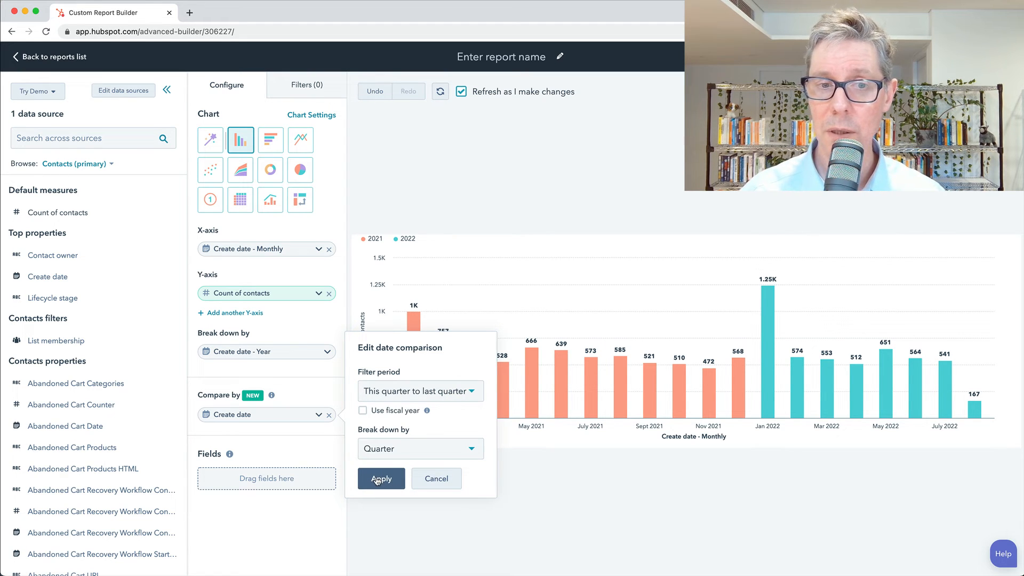
{"action": "left_click", "coordinate": [378, 479]}
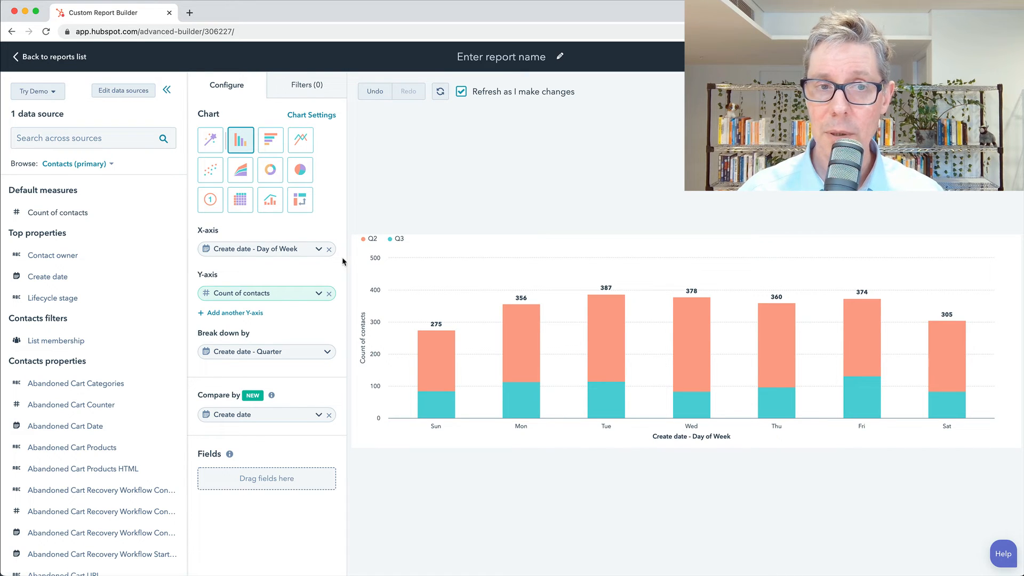
Switch the X-axis Create date field from Day of Week to a Monthly frequency and apply it
{"action": "left_click", "coordinate": [263, 249]}
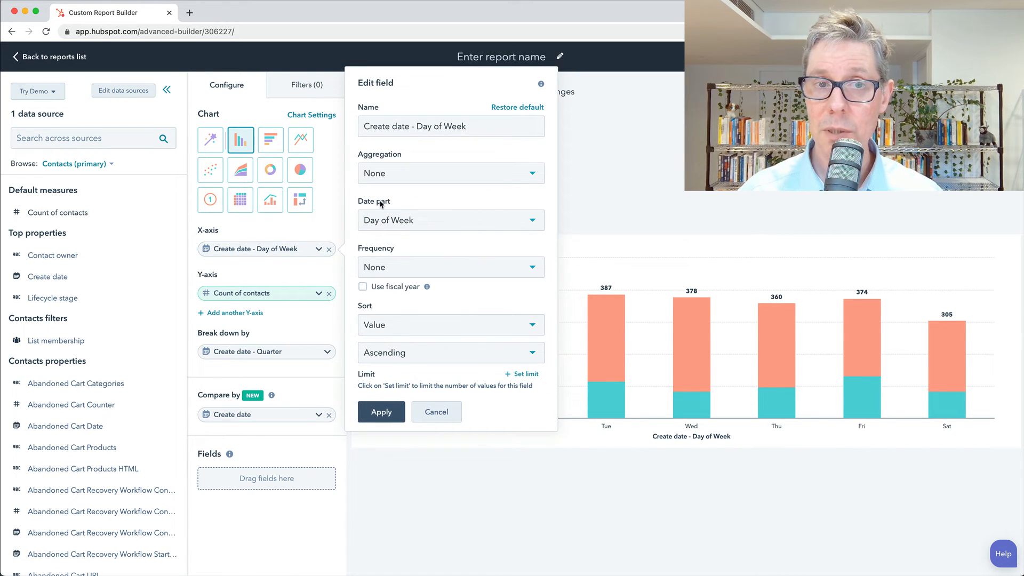
{"action": "left_click", "coordinate": [382, 267]}
{"action": "left_click", "coordinate": [390, 344]}
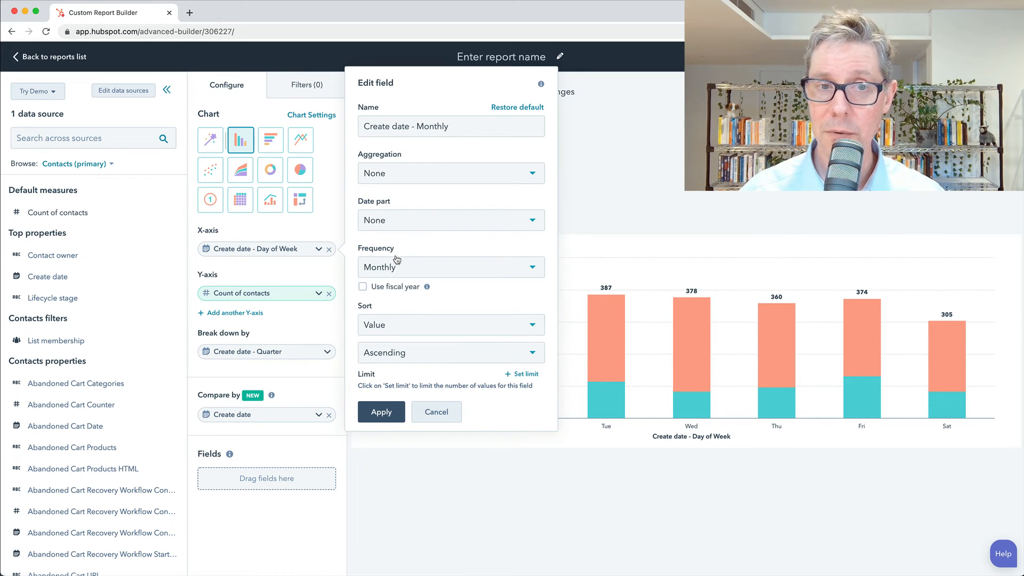
{"action": "left_click", "coordinate": [380, 417]}
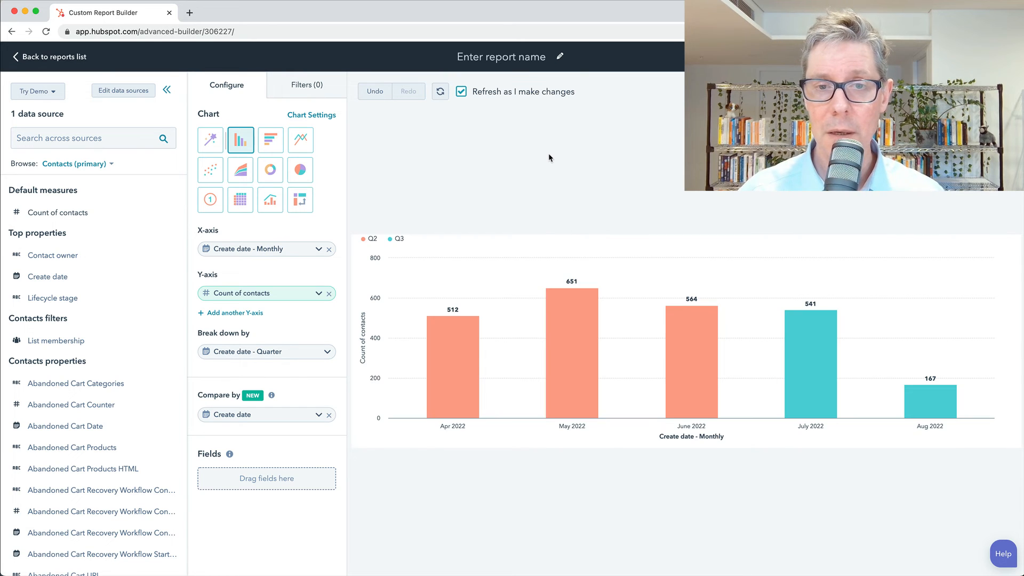
Review the quarterly Create date comparison settings and the report's filters without changing them
{"action": "left_click", "coordinate": [271, 416]}
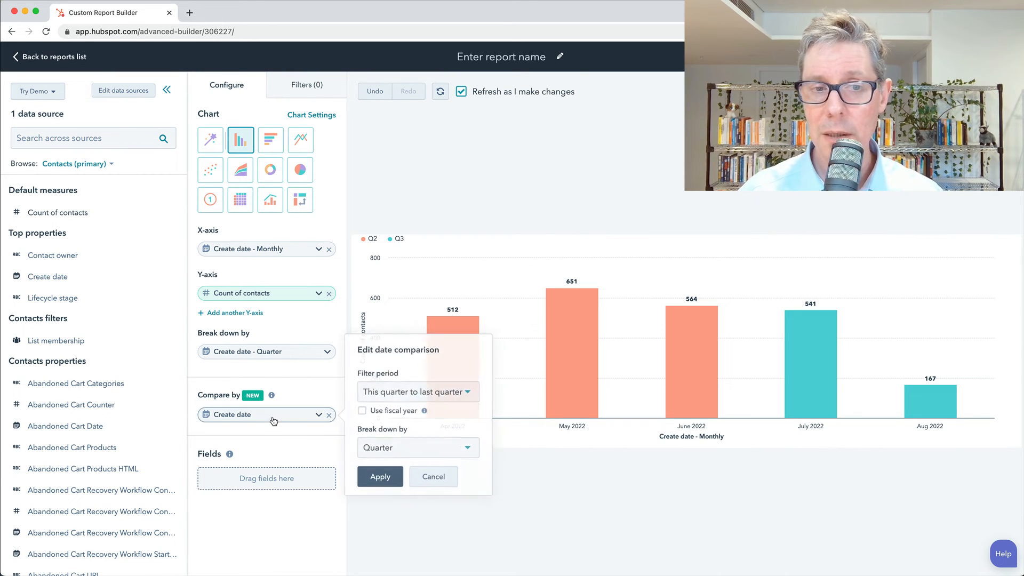
{"action": "left_click", "coordinate": [447, 481]}
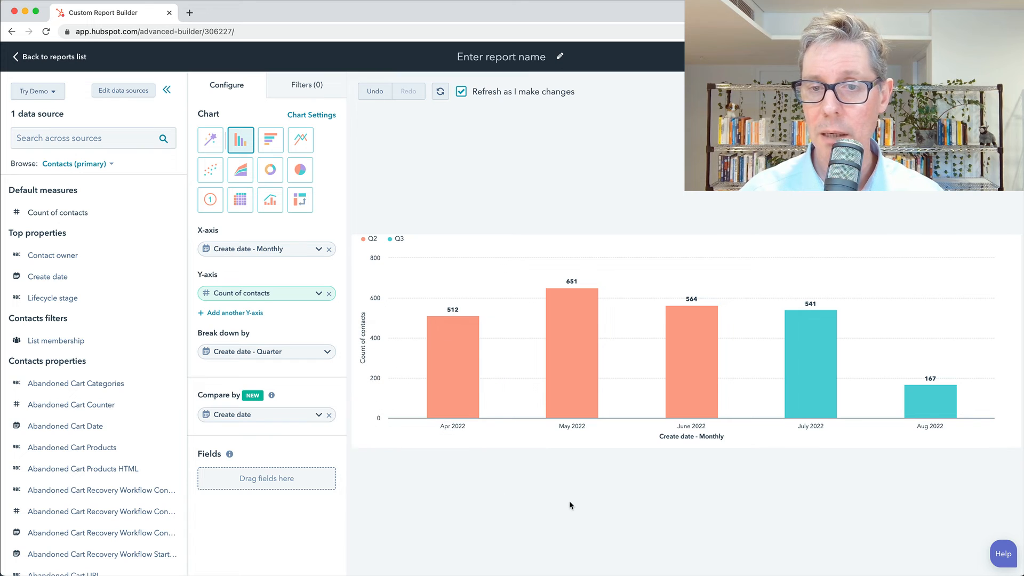
{"action": "left_click", "coordinate": [300, 87]}
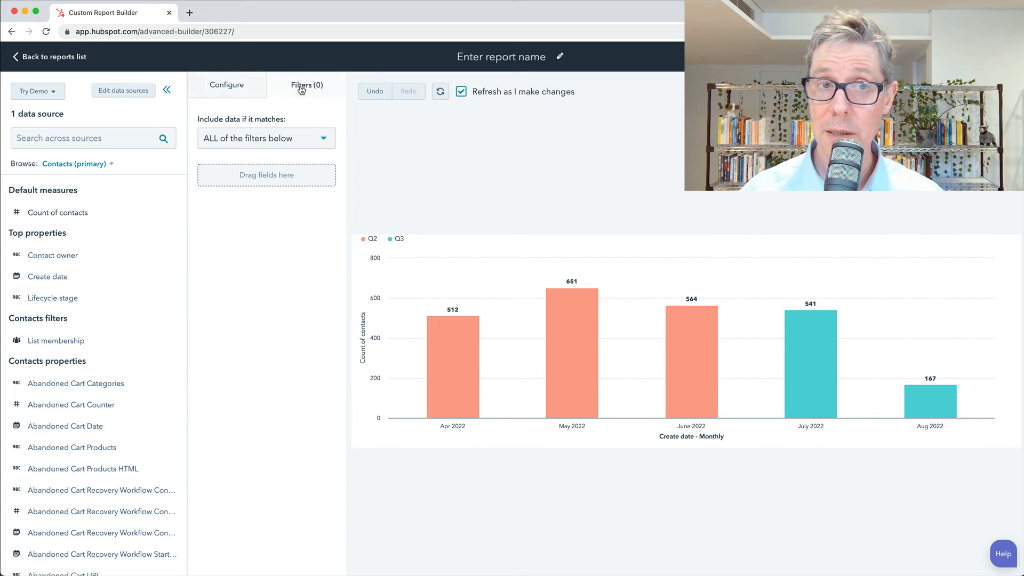
{"action": "left_click", "coordinate": [224, 85]}
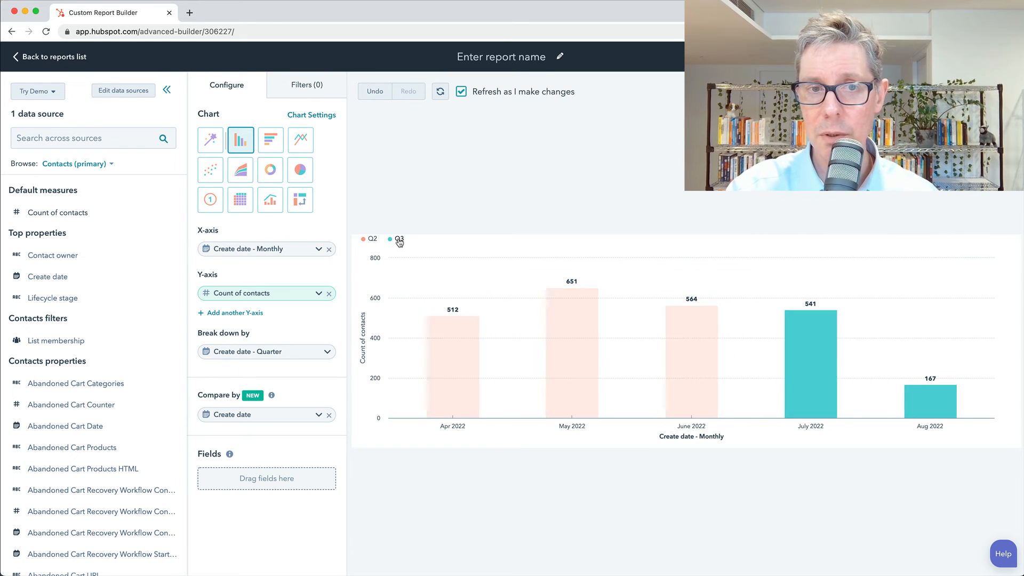
Set the Create date comparison's breakdown to Month and apply it
{"action": "left_click", "coordinate": [259, 419]}
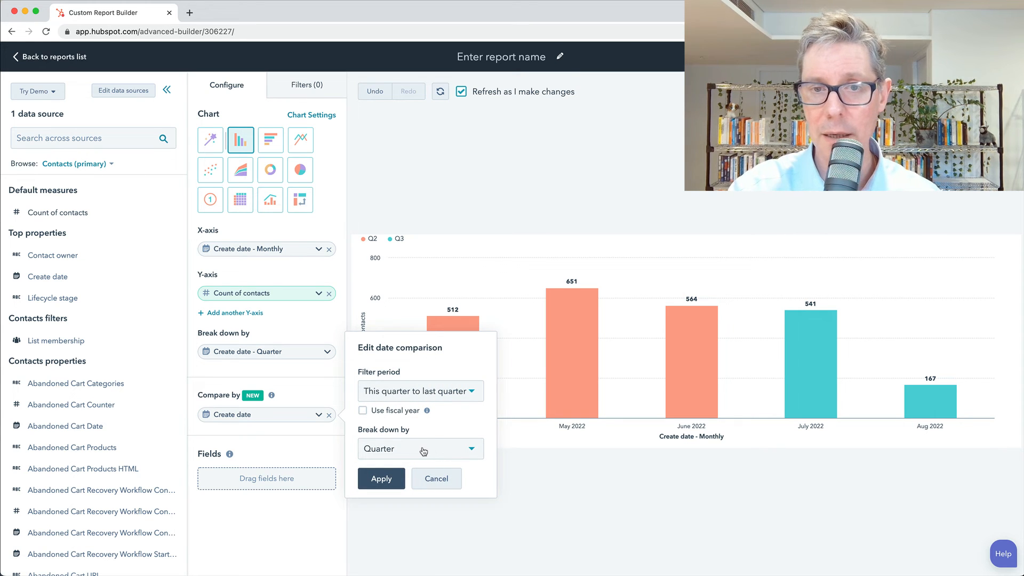
{"action": "left_click", "coordinate": [403, 453]}
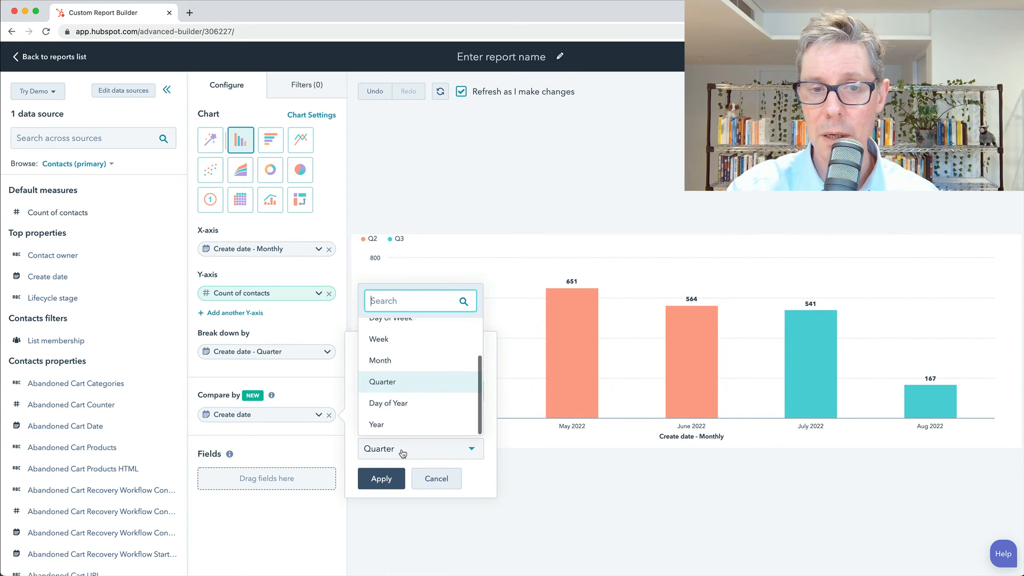
{"action": "left_click", "coordinate": [384, 362]}
{"action": "left_click", "coordinate": [381, 479]}
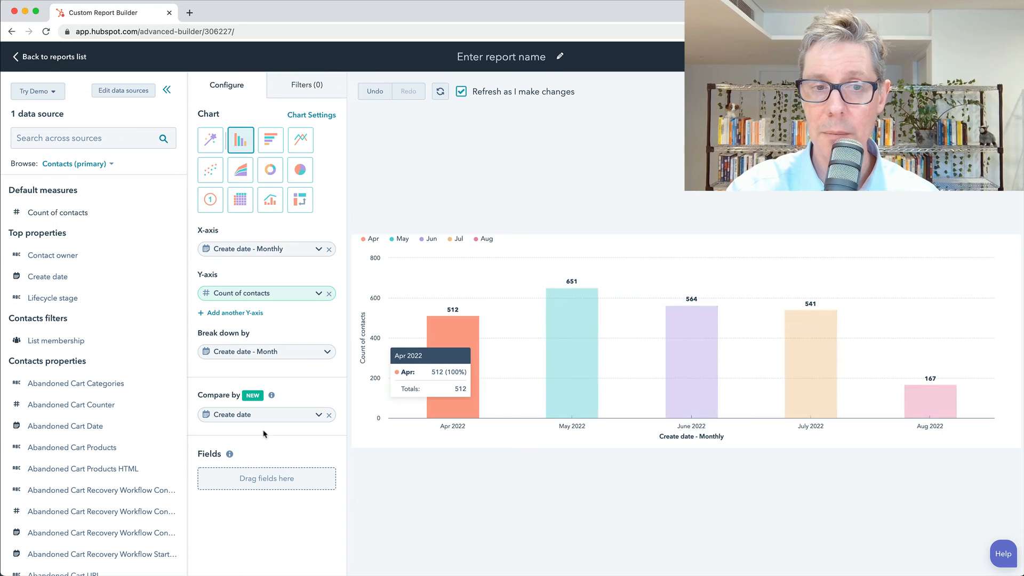
Change the Create date comparison's breakdown to Week and apply it
{"action": "left_click", "coordinate": [286, 418]}
{"action": "left_click", "coordinate": [409, 453]}
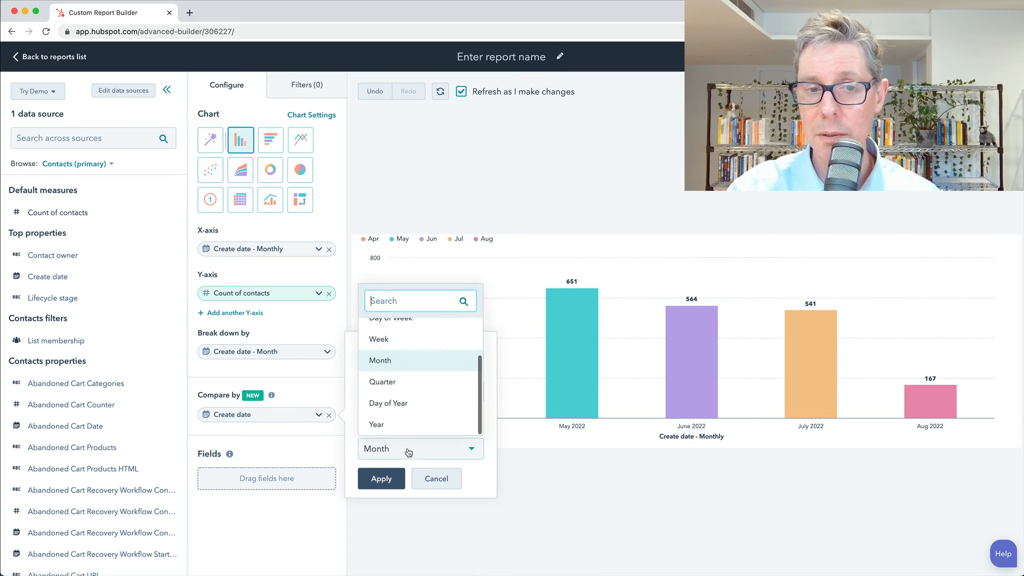
{"action": "scroll", "coordinate": [384, 397], "scroll_direction": "up", "scroll_amount": 2}
{"action": "left_click", "coordinate": [385, 392]}
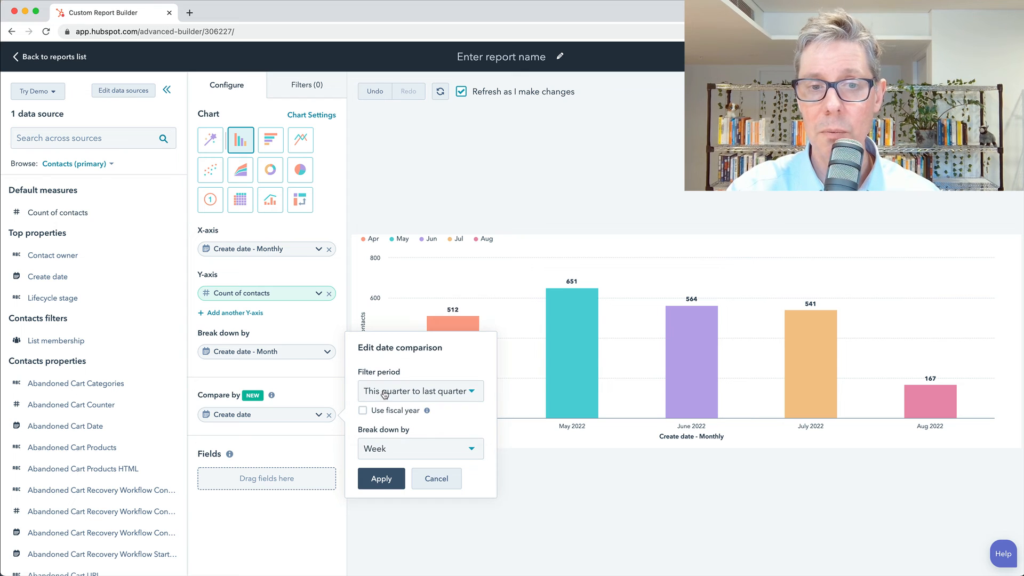
{"action": "left_click", "coordinate": [380, 488]}
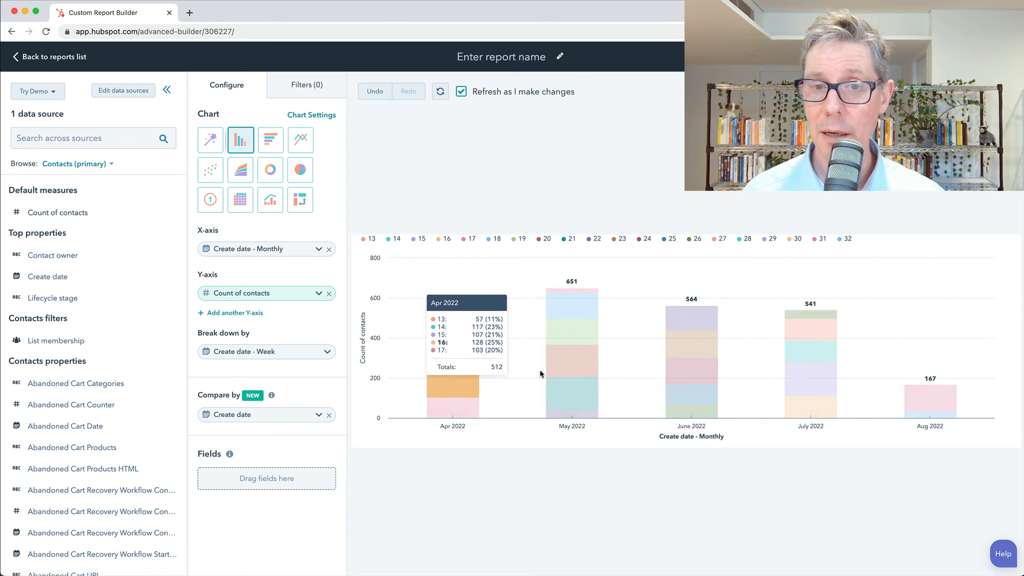
Review the X-axis Create date field's date part, frequency and sort settings without changing them
{"action": "mouse_move", "coordinate": [233, 352]}
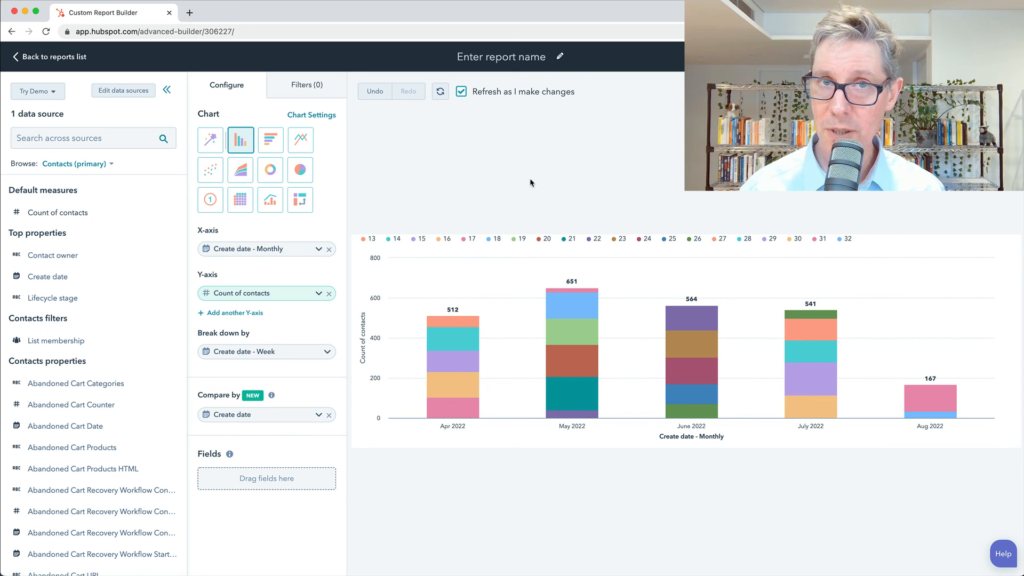
{"action": "left_click", "coordinate": [284, 250]}
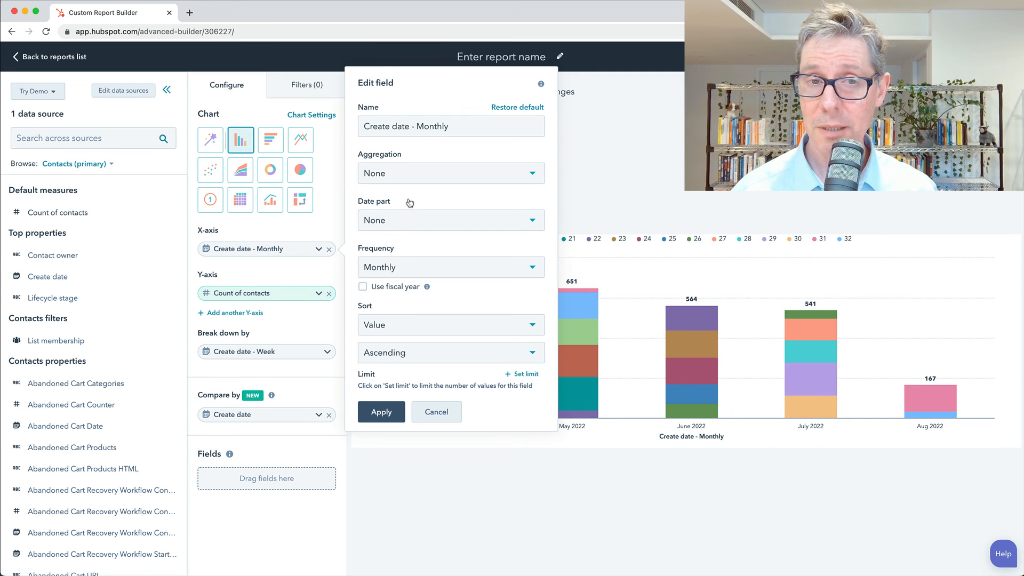
{"action": "left_click", "coordinate": [292, 393]}
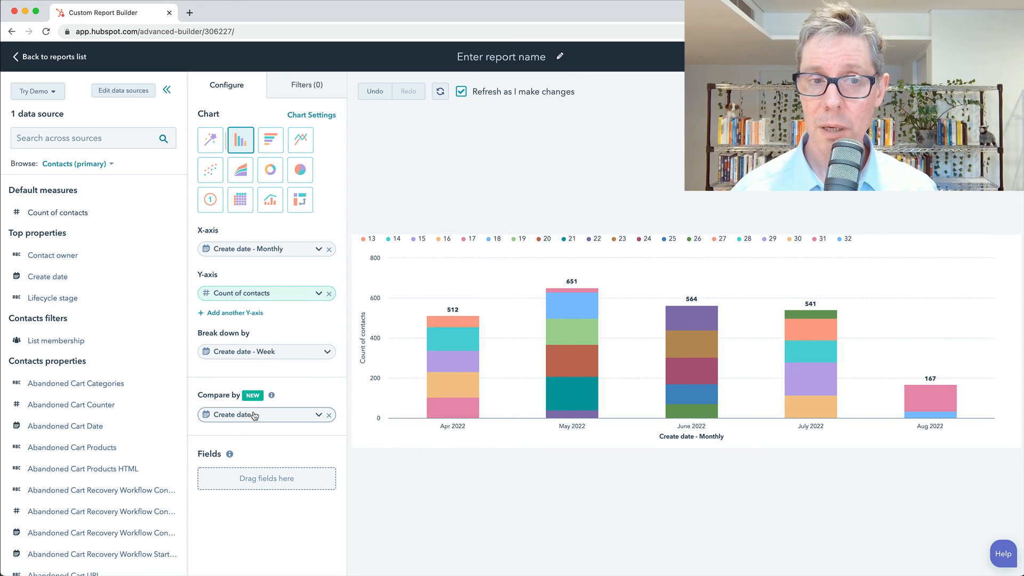